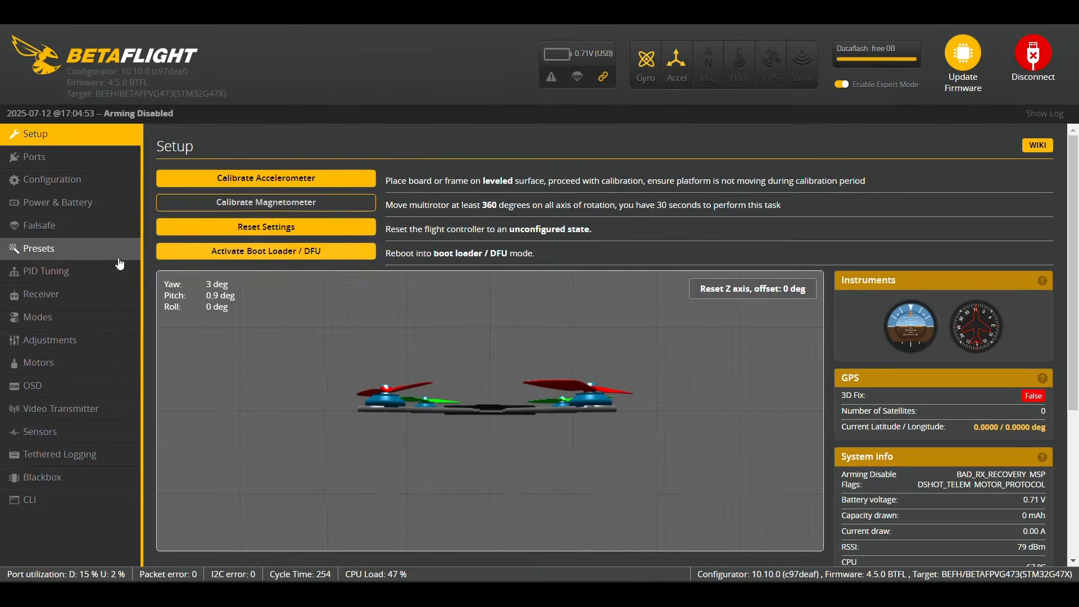
- Turn on TELEMETRY in the Receiver tab and save with a reboot
{"action": "left_click", "coordinate": [55, 297]}
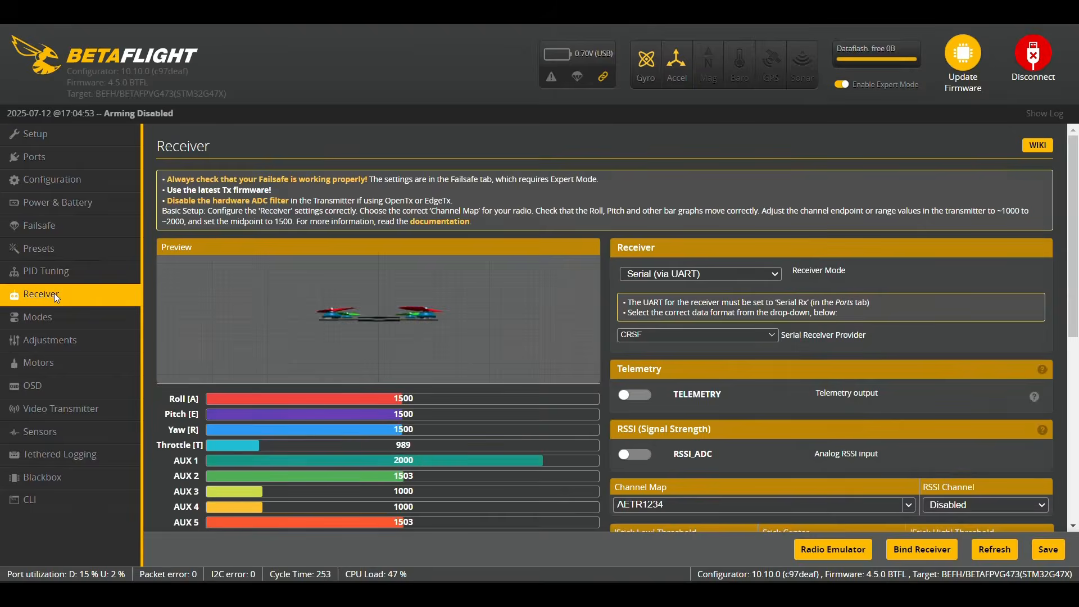
{"action": "scroll", "coordinate": [305, 402], "scroll_direction": "down", "scroll_amount": 1}
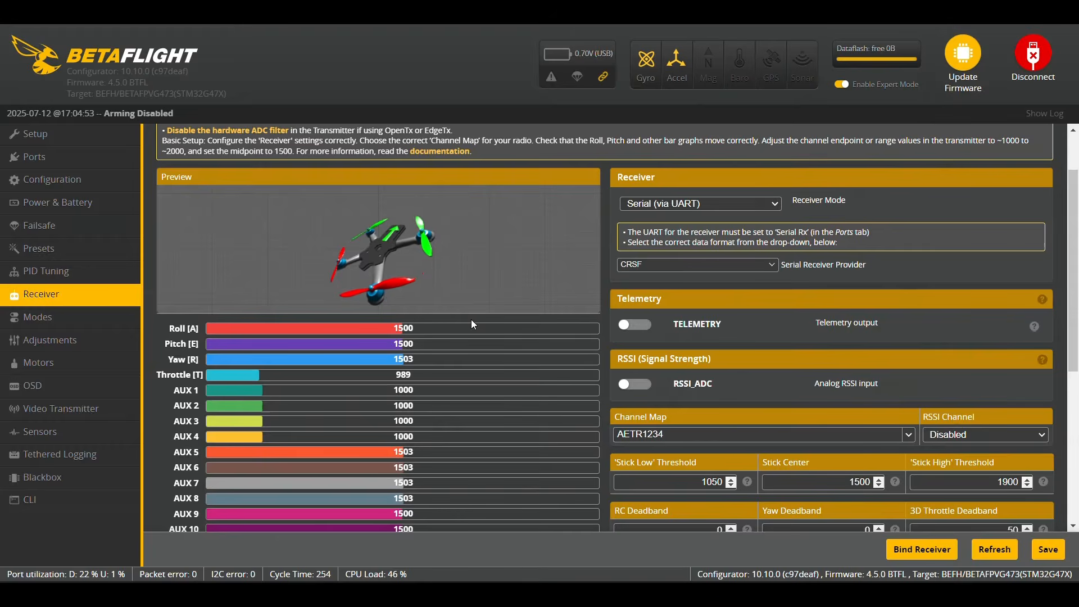
{"action": "left_click", "coordinate": [635, 330]}
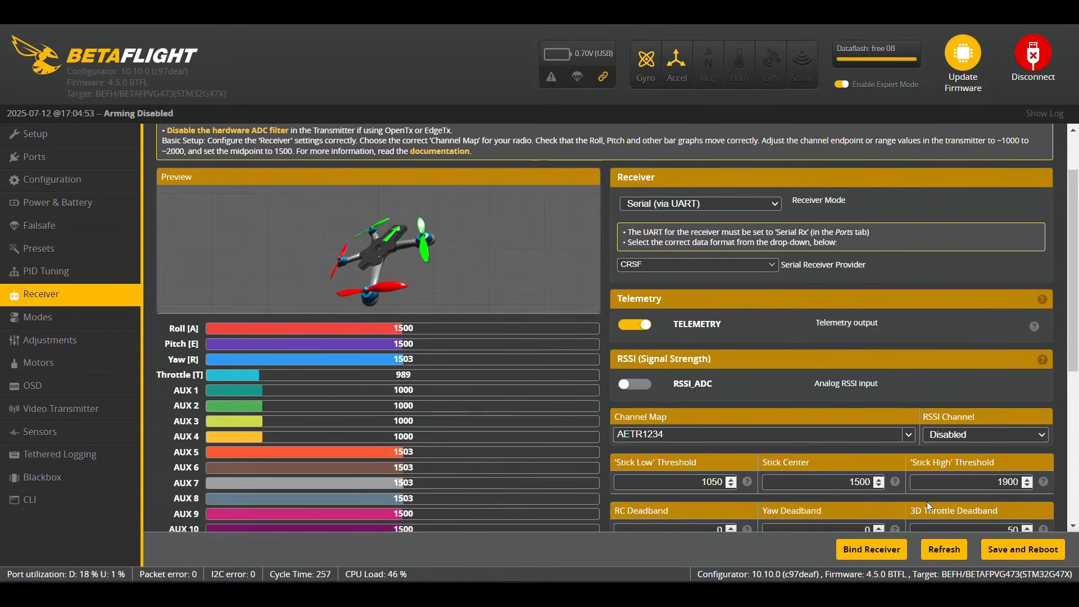
{"action": "left_click", "coordinate": [1005, 554]}
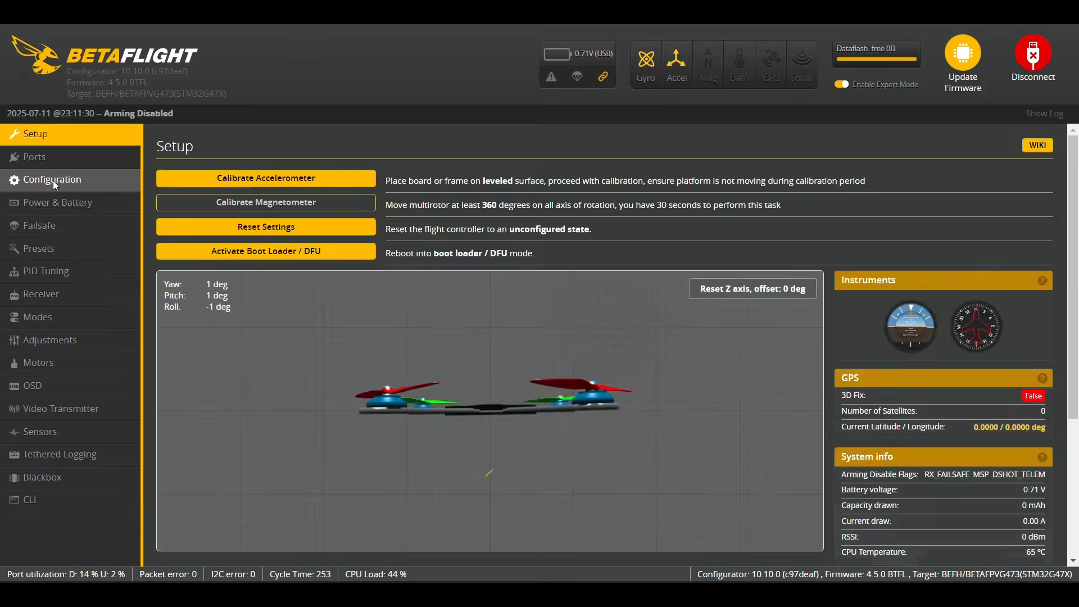
- In Configuration, replace part of the craft name with 'Ey'
{"action": "left_click", "coordinate": [53, 180]}
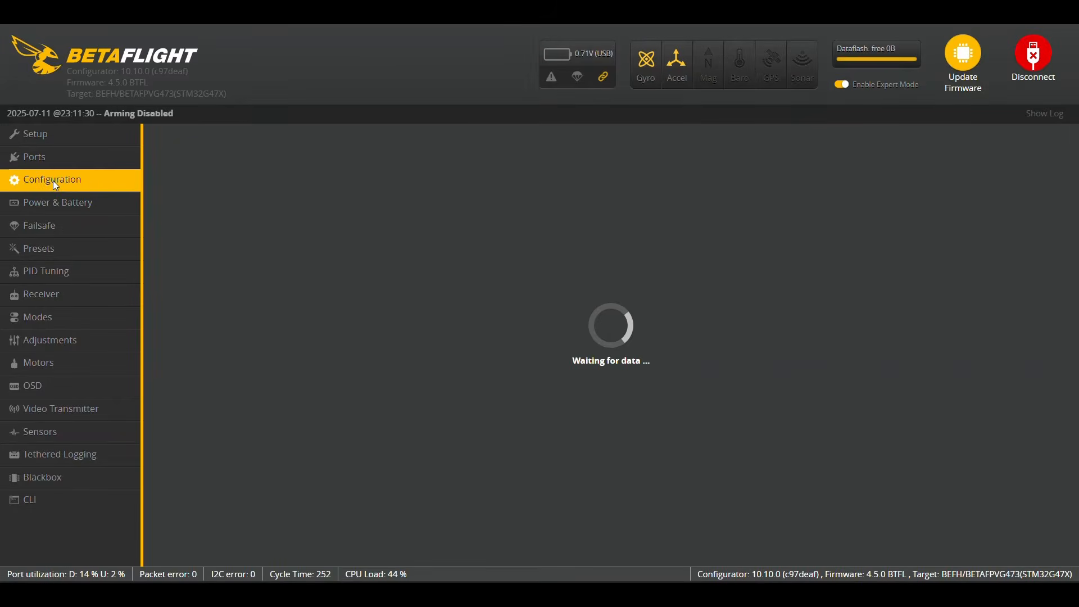
{"action": "scroll", "coordinate": [235, 362], "scroll_direction": "down", "scroll_amount": 2}
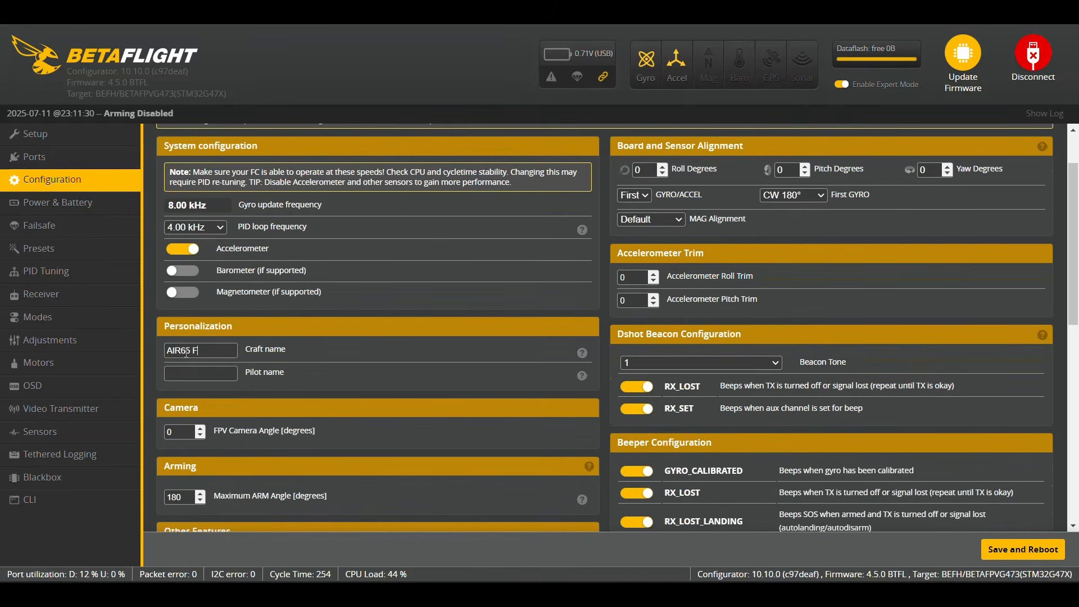
{"action": "left_click_drag", "start_coordinate": [186, 353], "coordinate": [166, 353]}
{"action": "type", "text": "EyeInTheSky"}
- Switch off the AIRMODE feature and save with a reboot
{"action": "scroll", "coordinate": [213, 340], "scroll_direction": "down", "scroll_amount": 5}
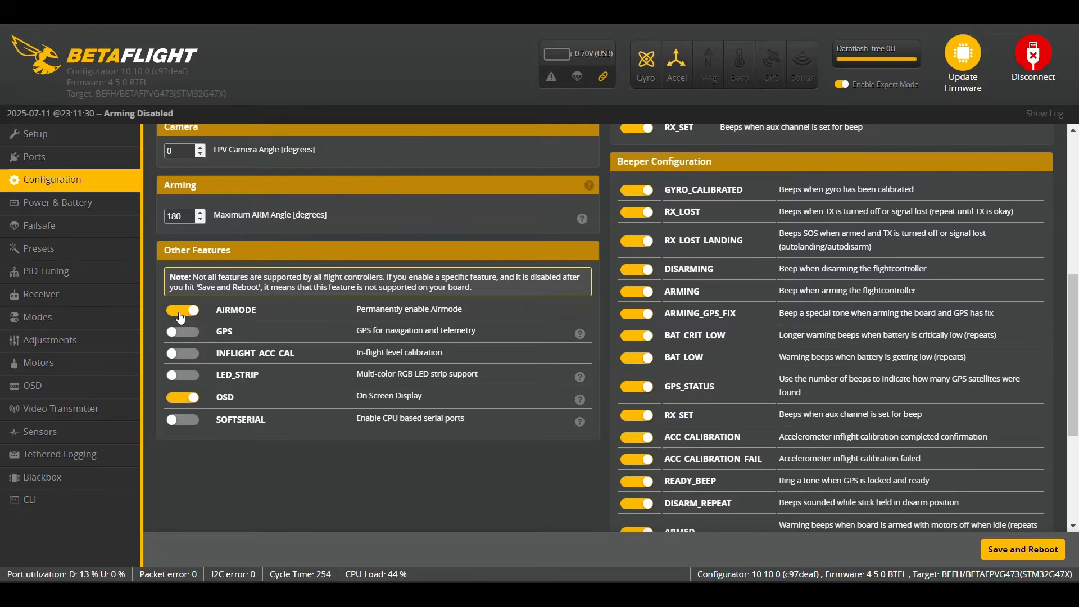
{"action": "left_click", "coordinate": [181, 317]}
{"action": "left_click", "coordinate": [1016, 549]}
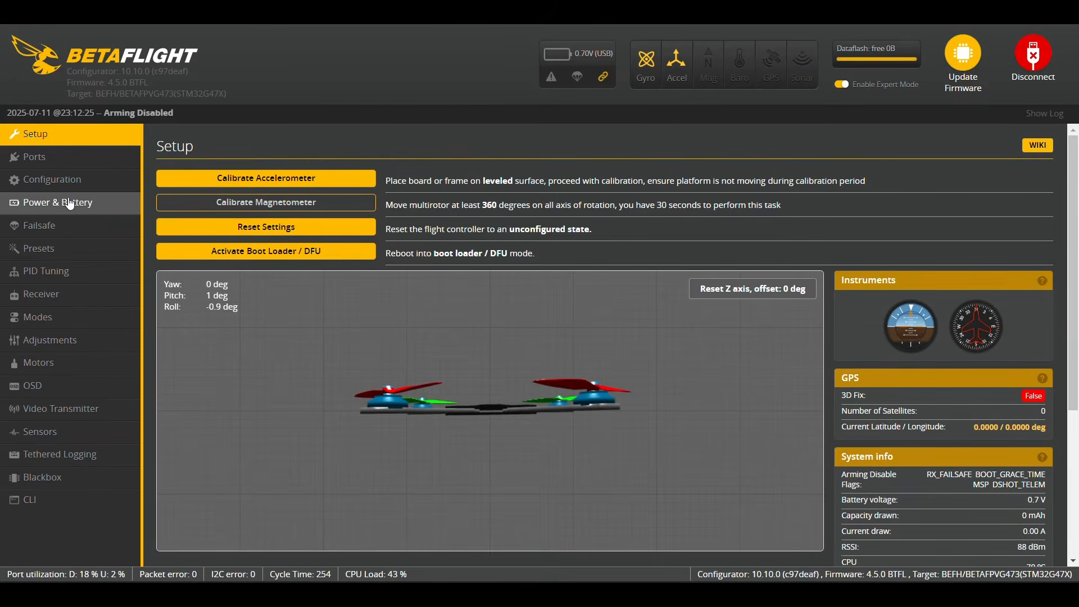
- Save the battery cell limits: 3.3 V minimum, 4.35 V maximum, 3.45 V warning
{"action": "left_click", "coordinate": [54, 205]}
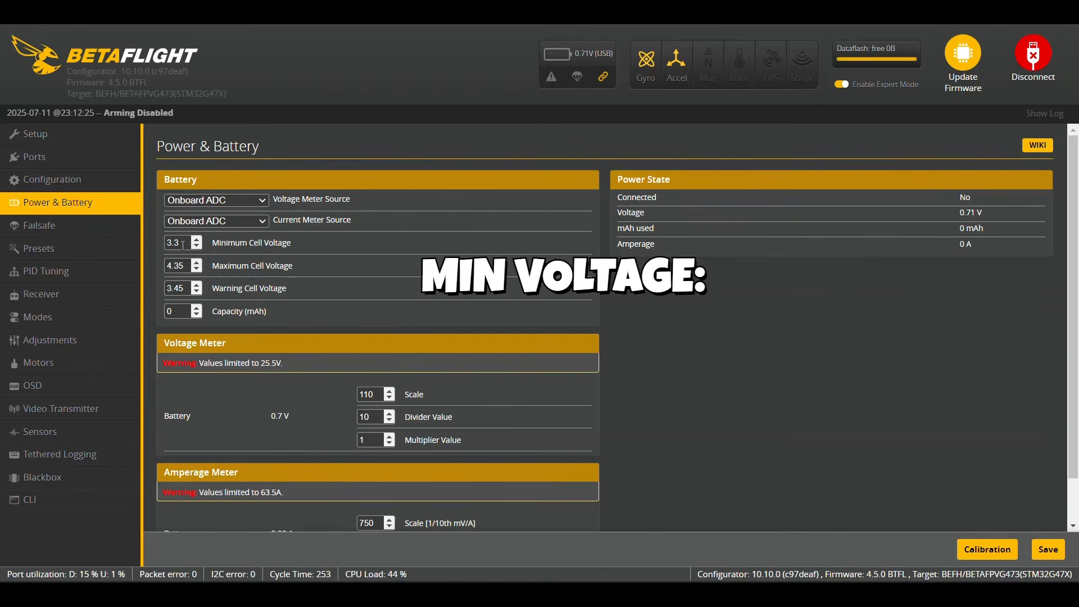
{"action": "left_click_drag", "start_coordinate": [182, 244], "coordinate": [167, 242]}
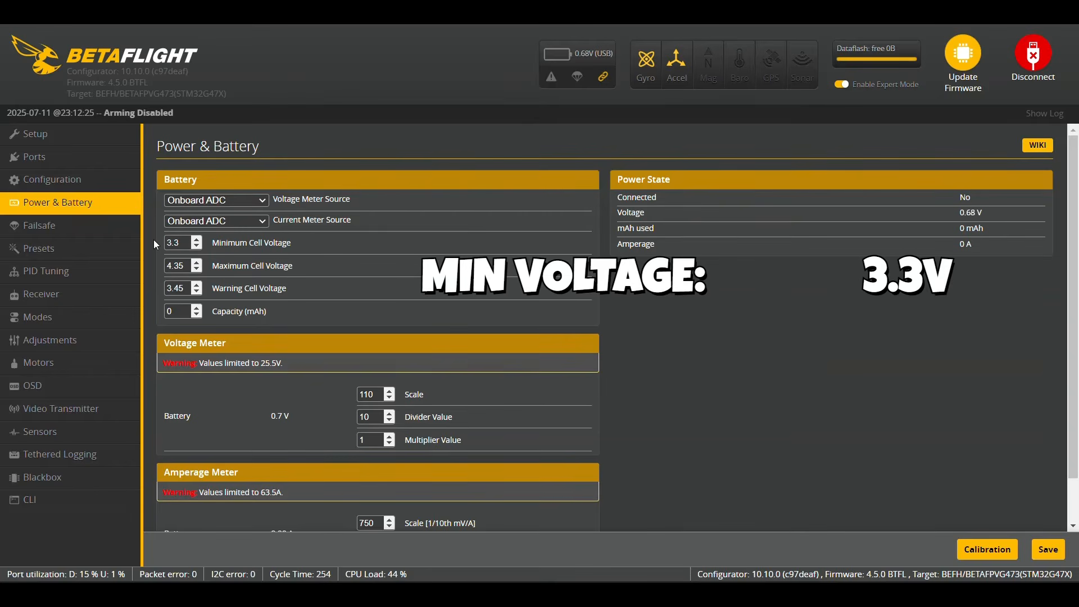
{"action": "left_click", "coordinate": [155, 240]}
{"action": "left_click_drag", "start_coordinate": [186, 267], "coordinate": [167, 264]}
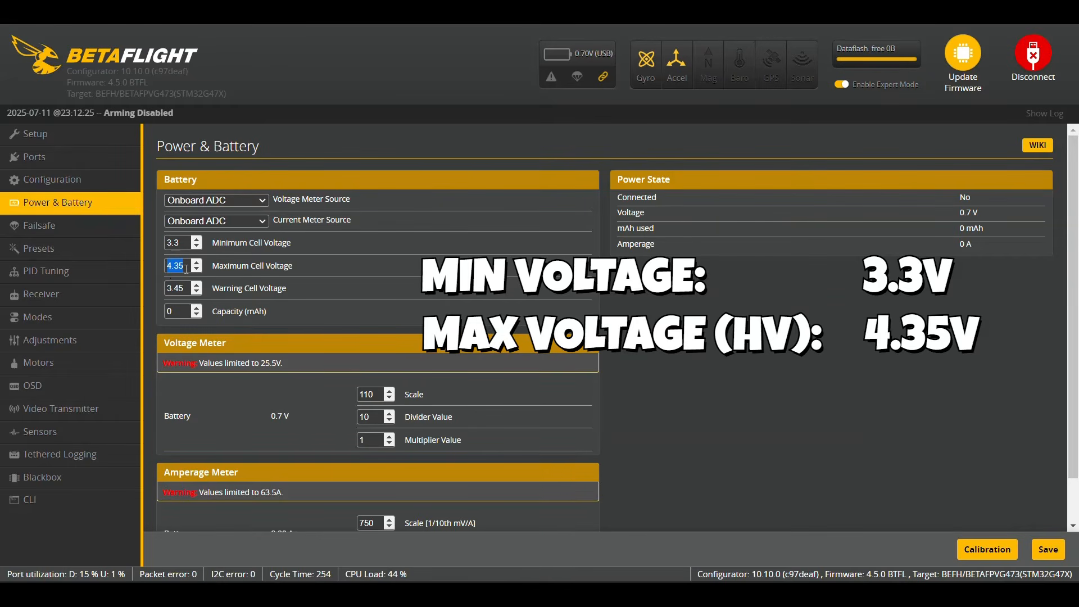
{"action": "left_click", "coordinate": [186, 267]}
{"action": "key", "text": "BackSpace"}
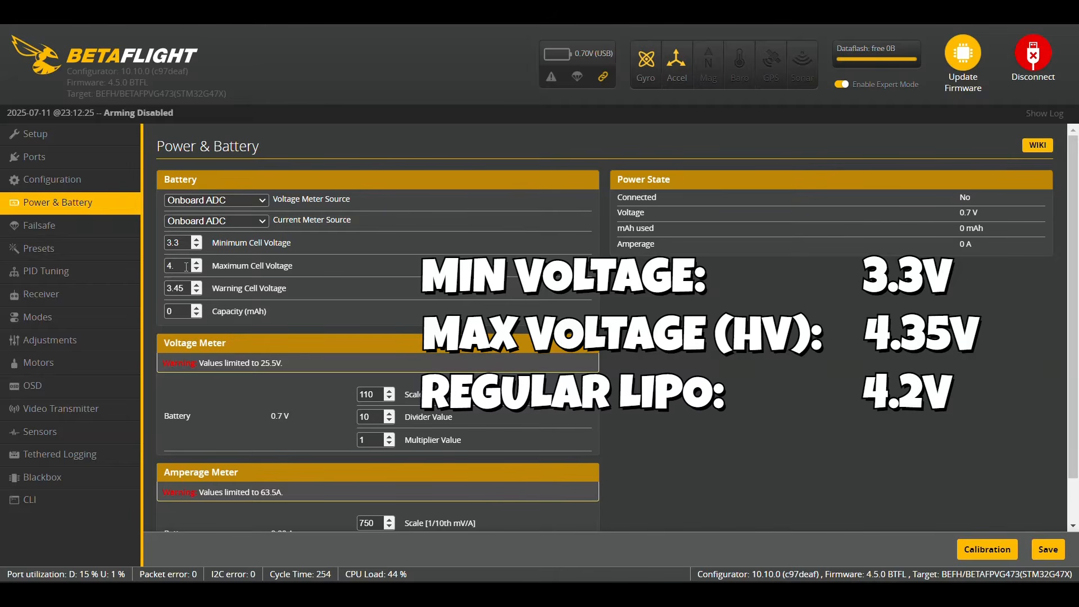
{"action": "type", "text": "35"}
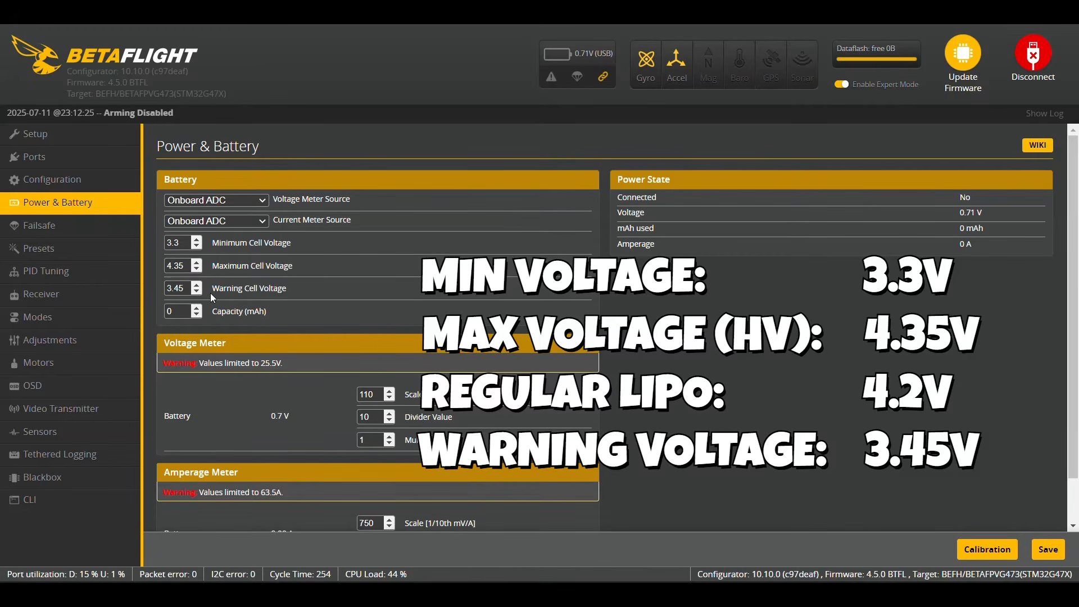
{"action": "left_click", "coordinate": [1048, 548]}
{"action": "left_click", "coordinate": [52, 277]}
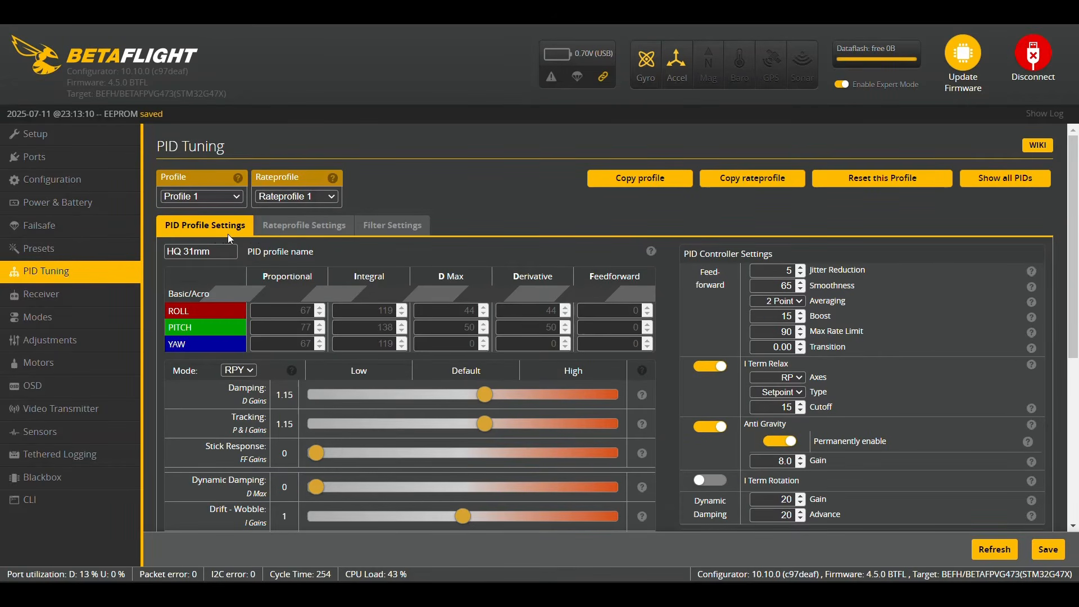
- Confirm the Rateprofile Settings rates type stays Actual
{"action": "left_click", "coordinate": [287, 235]}
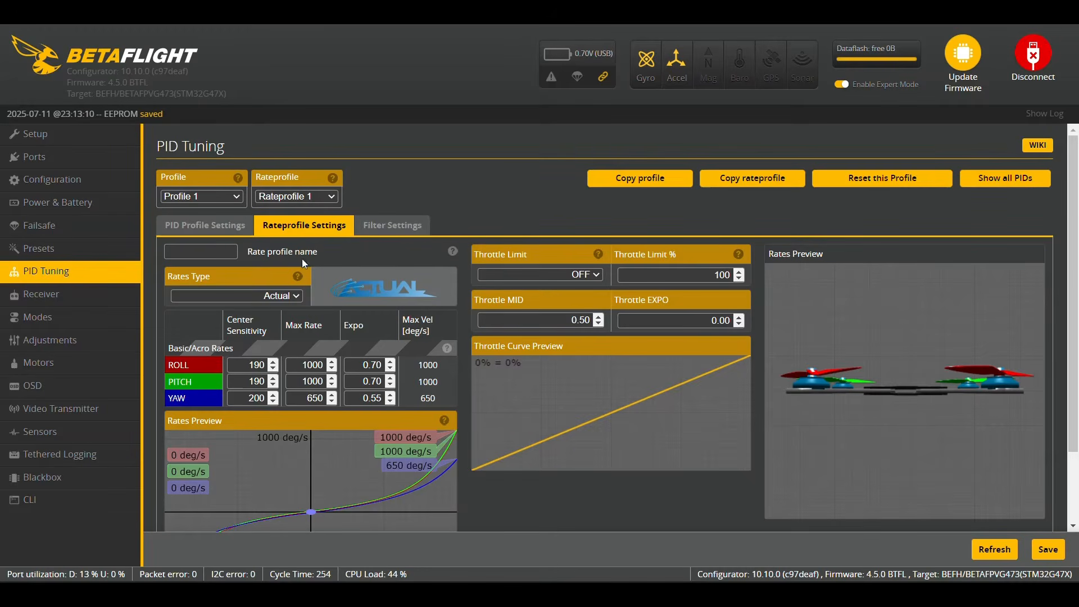
{"action": "left_click", "coordinate": [297, 296]}
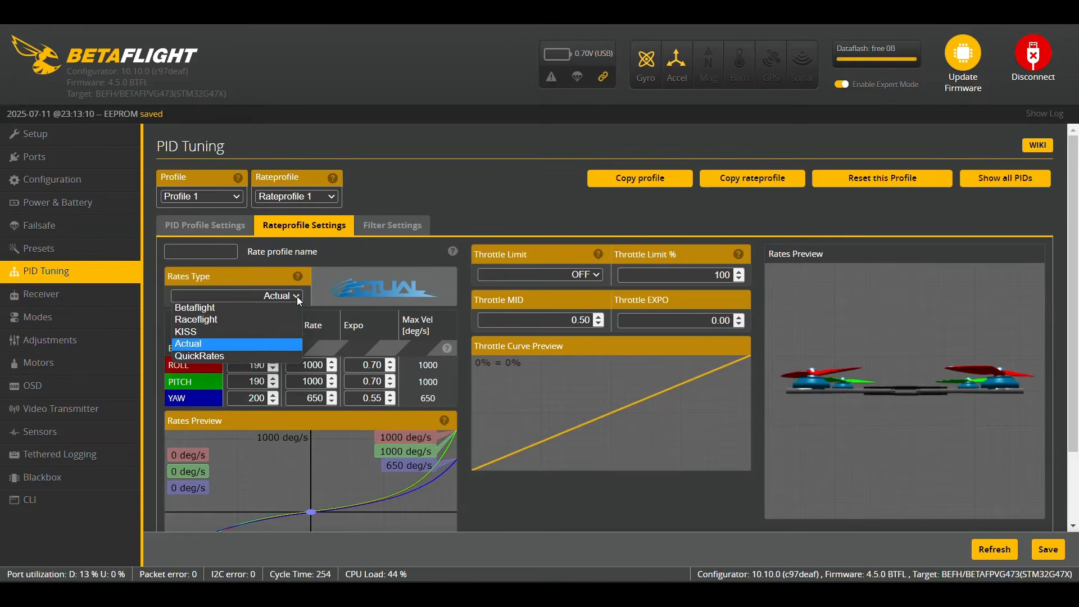
{"action": "left_click", "coordinate": [263, 342]}
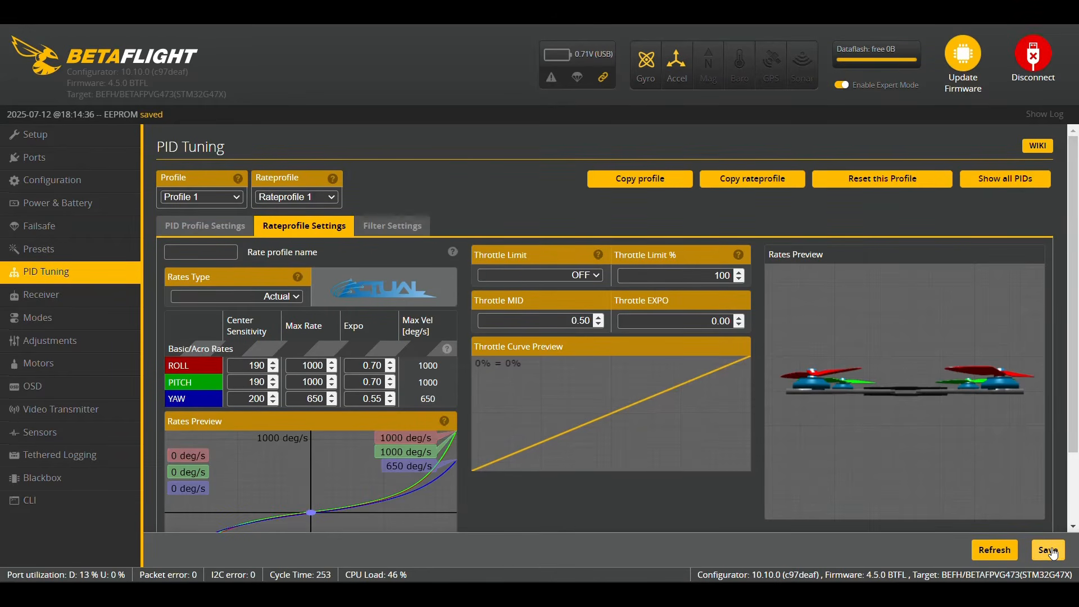
{"action": "left_click", "coordinate": [53, 320]}
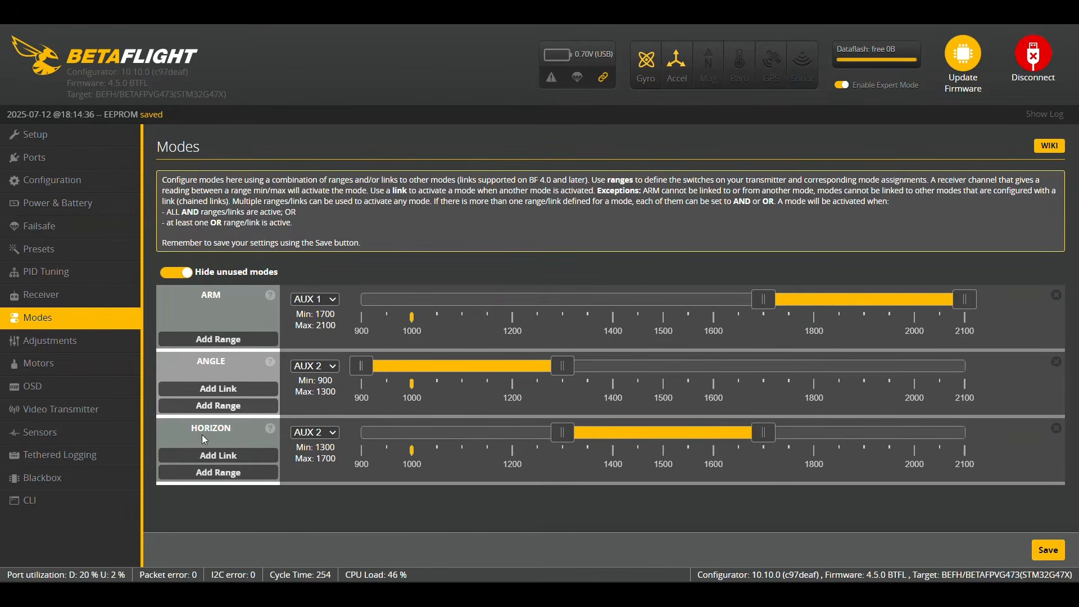
{"action": "left_click", "coordinate": [332, 300]}
{"action": "left_click", "coordinate": [335, 312]}
{"action": "left_click", "coordinate": [334, 365]}
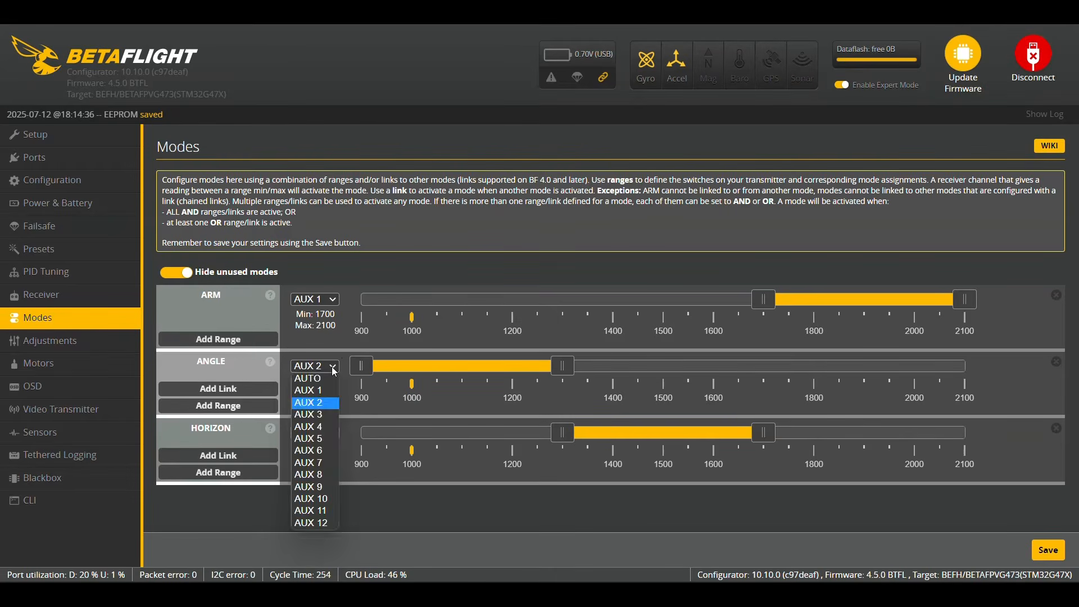
{"action": "left_click", "coordinate": [335, 371]}
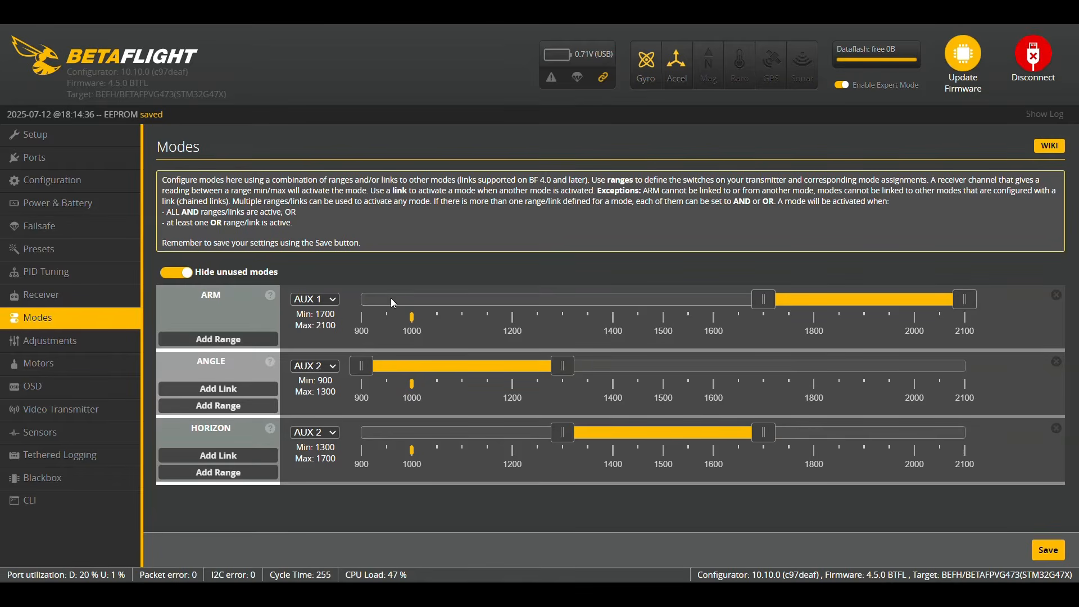
{"action": "mouse_move", "coordinate": [834, 304]}
{"action": "left_mouse_down"}
{"action": "mouse_move", "coordinate": [642, 307]}
{"action": "mouse_move", "coordinate": [832, 303]}
{"action": "left_mouse_up"}
- Show all modes and add an AIR MODE switch range around mid-channel
{"action": "left_click", "coordinate": [169, 273]}
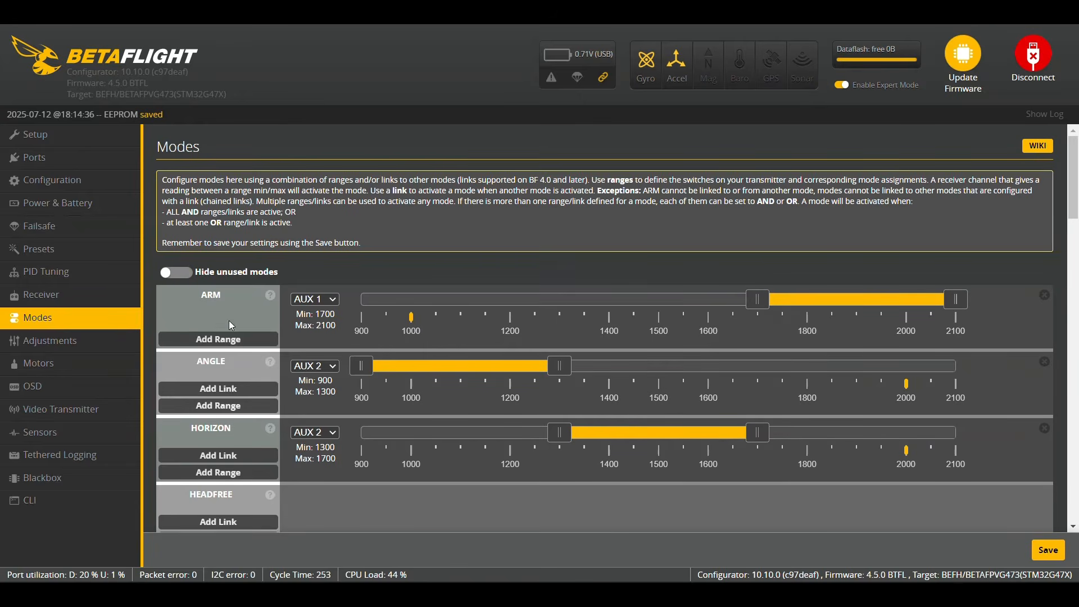
{"action": "scroll", "coordinate": [228, 321], "scroll_direction": "down", "scroll_amount": 5}
{"action": "scroll", "coordinate": [235, 342], "scroll_direction": "down", "scroll_amount": 5}
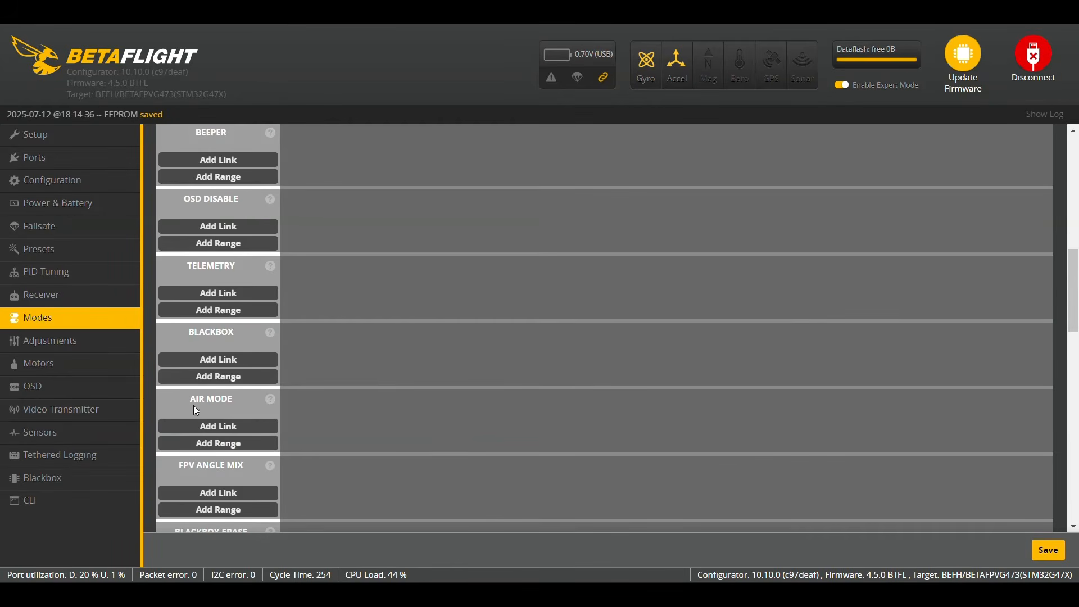
{"action": "left_click", "coordinate": [230, 444]}
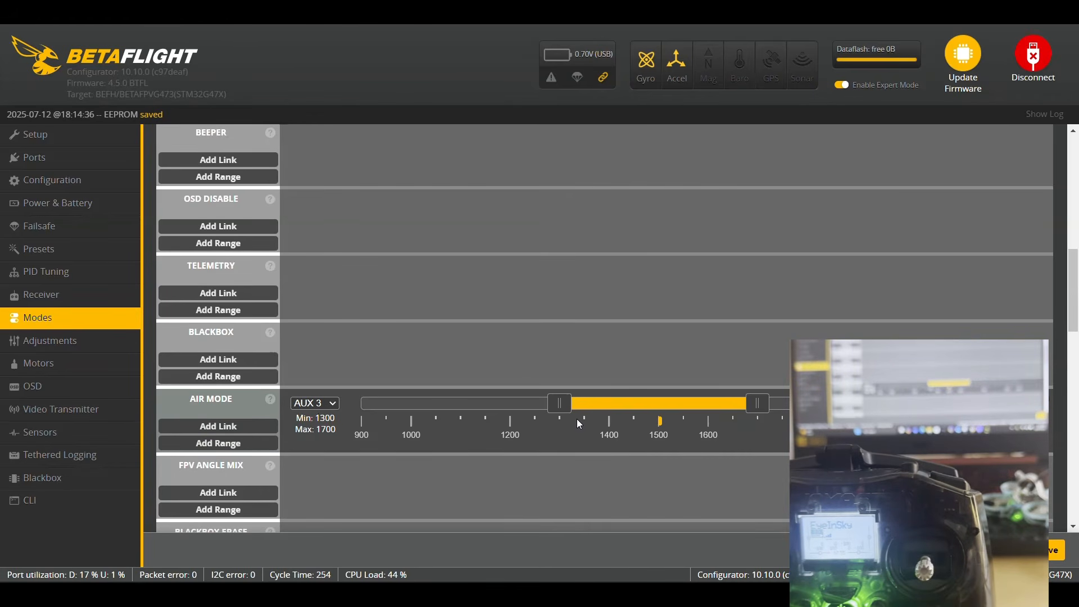
{"action": "mouse_move", "coordinate": [649, 412]}
{"action": "left_mouse_down"}
{"action": "mouse_move", "coordinate": [610, 412]}
{"action": "mouse_move", "coordinate": [662, 412]}
{"action": "left_mouse_up"}
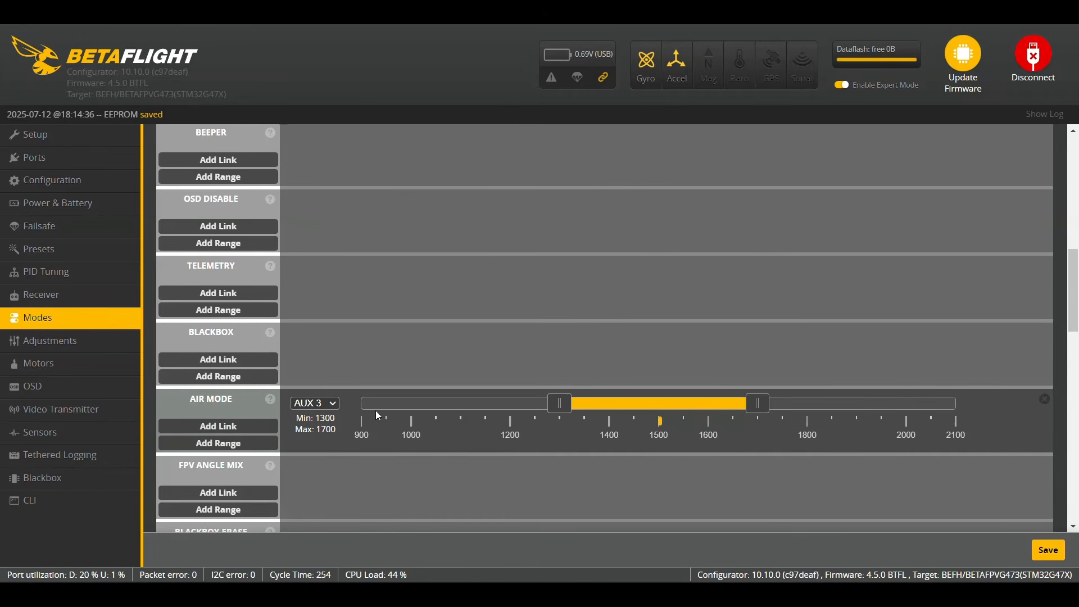
- Add a FLIP OVER AFTER CRASH range set to 1700–2100
{"action": "scroll", "coordinate": [236, 425], "scroll_direction": "down", "scroll_amount": 6}
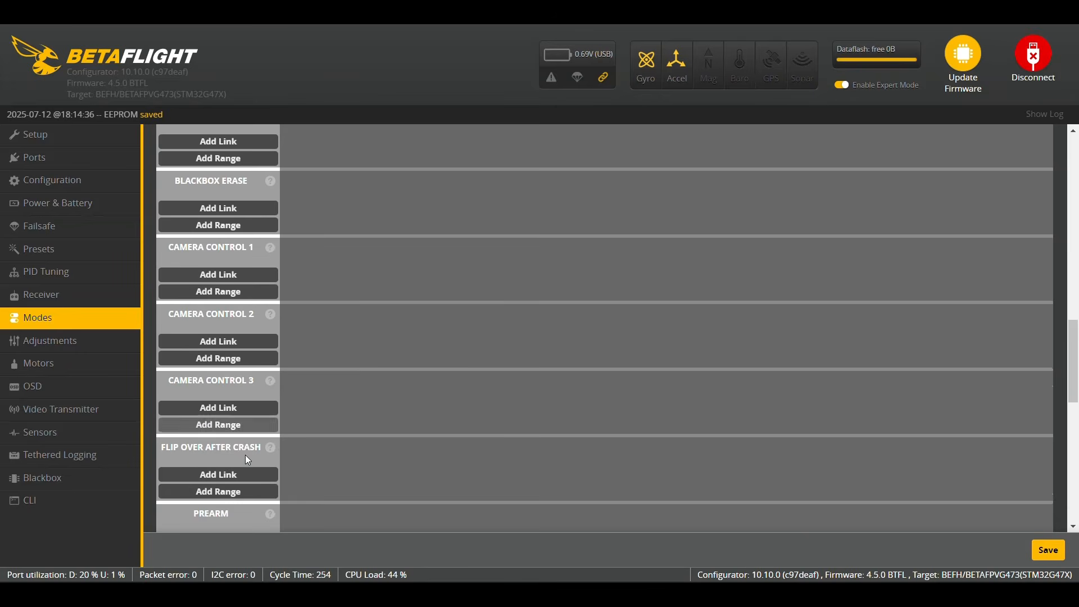
{"action": "left_click", "coordinate": [224, 491]}
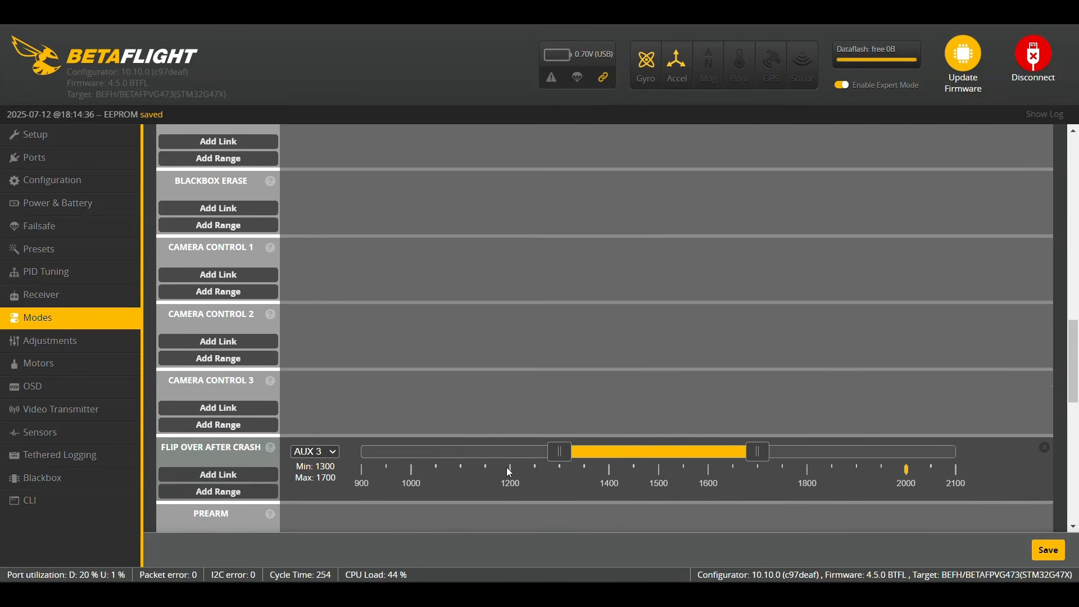
{"action": "left_click_drag", "start_coordinate": [675, 456], "coordinate": [891, 456]}
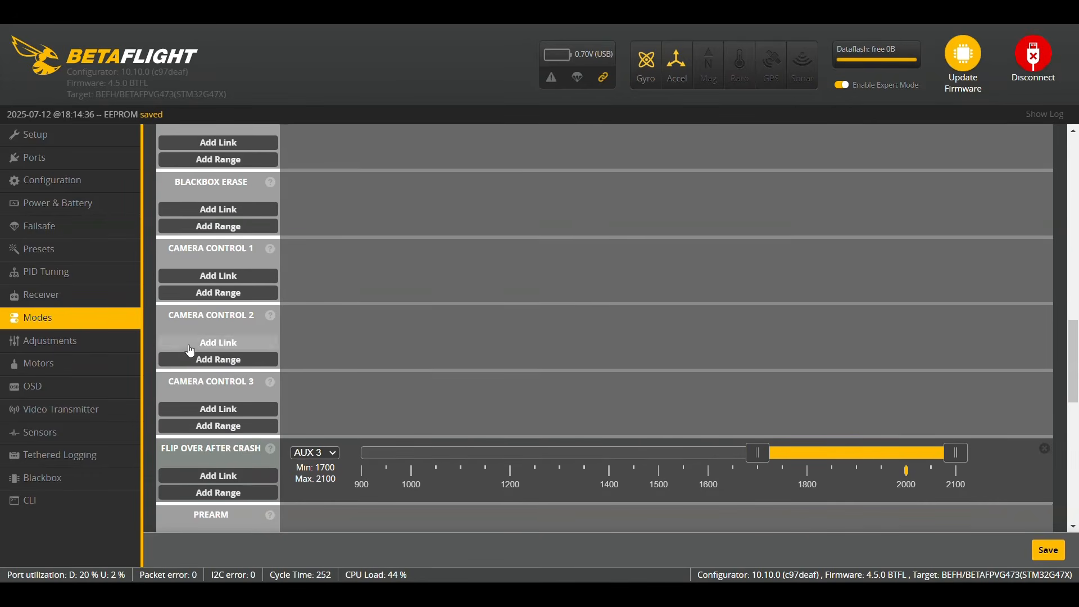
- Add a Beeper range at 1700–2100 and save the modes
{"action": "scroll", "coordinate": [187, 345], "scroll_direction": "up", "scroll_amount": 6}
{"action": "scroll", "coordinate": [188, 345], "scroll_direction": "up", "scroll_amount": 3}
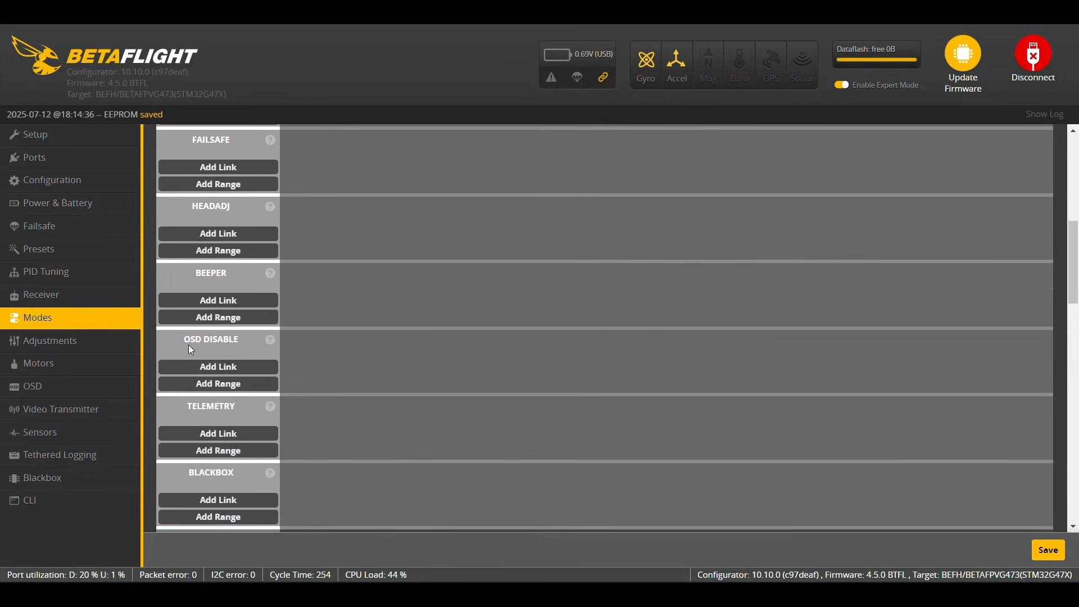
{"action": "left_click", "coordinate": [219, 317]}
{"action": "left_click_drag", "start_coordinate": [644, 277], "coordinate": [842, 278]}
{"action": "left_click", "coordinate": [1048, 549]}
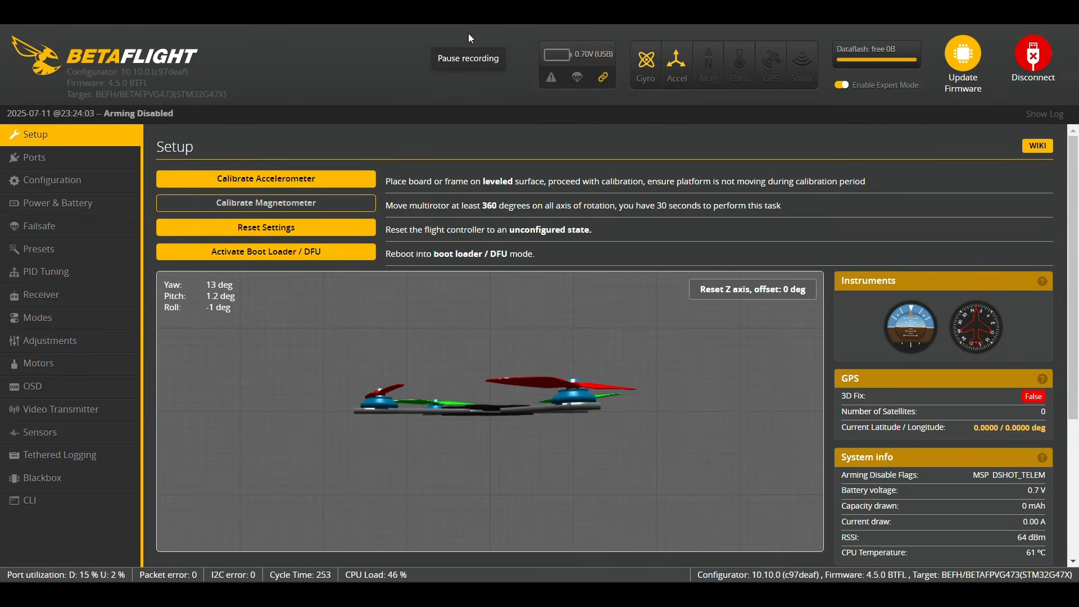
- Enable MOTOR_STOP in the Motors tab and save with a reboot
{"action": "left_click", "coordinate": [49, 365]}
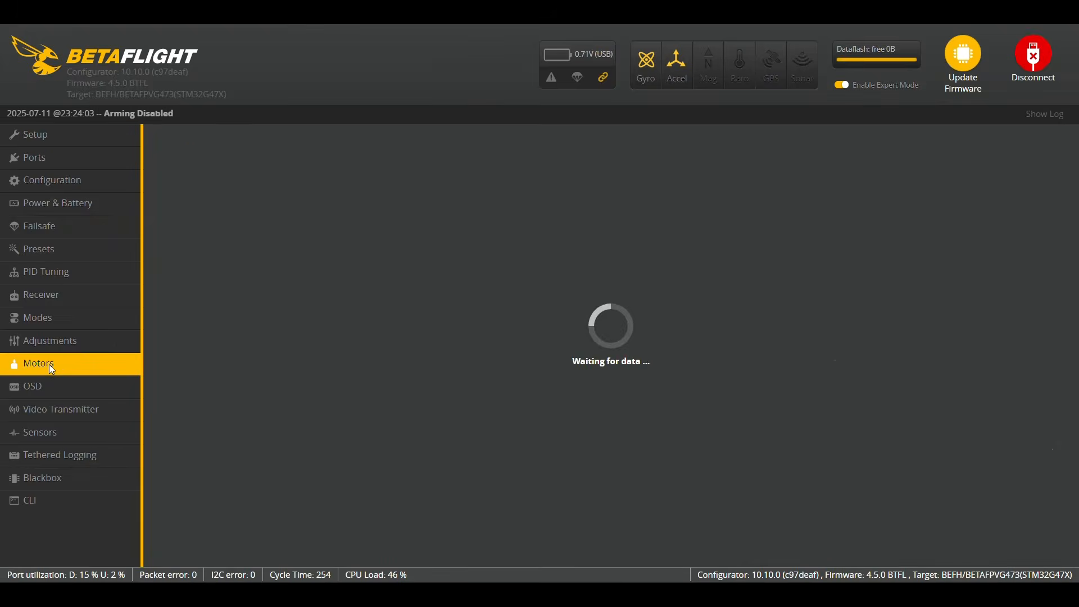
{"action": "scroll", "coordinate": [368, 370], "scroll_direction": "down", "scroll_amount": 2}
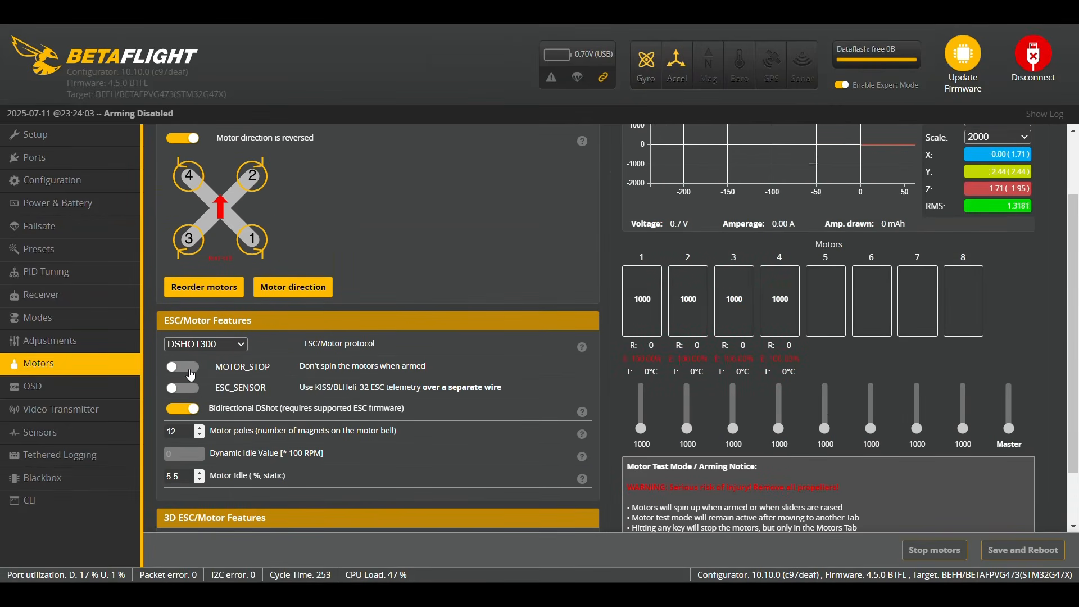
{"action": "left_click", "coordinate": [187, 373]}
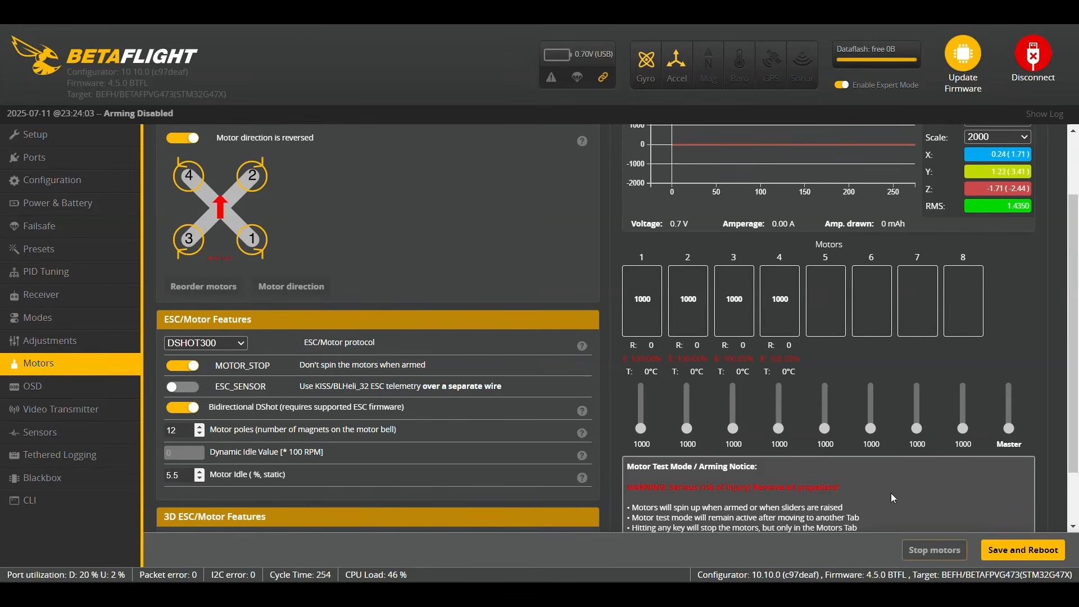
{"action": "left_click", "coordinate": [1020, 555]}
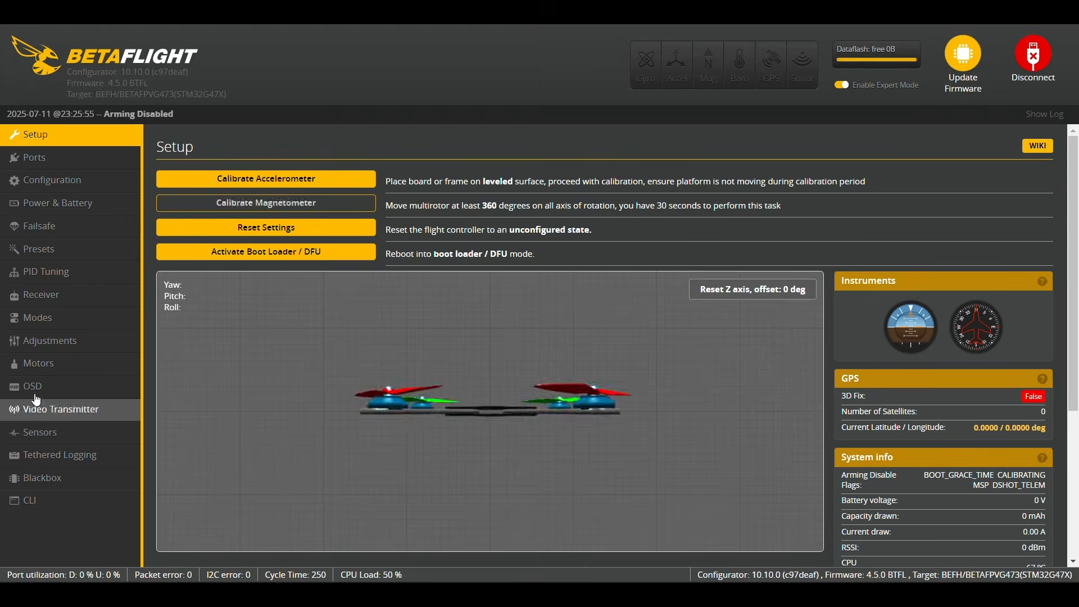
- Review the OSD elements list and move the EYEINTHESKY element higher in the preview
{"action": "left_click", "coordinate": [40, 392]}
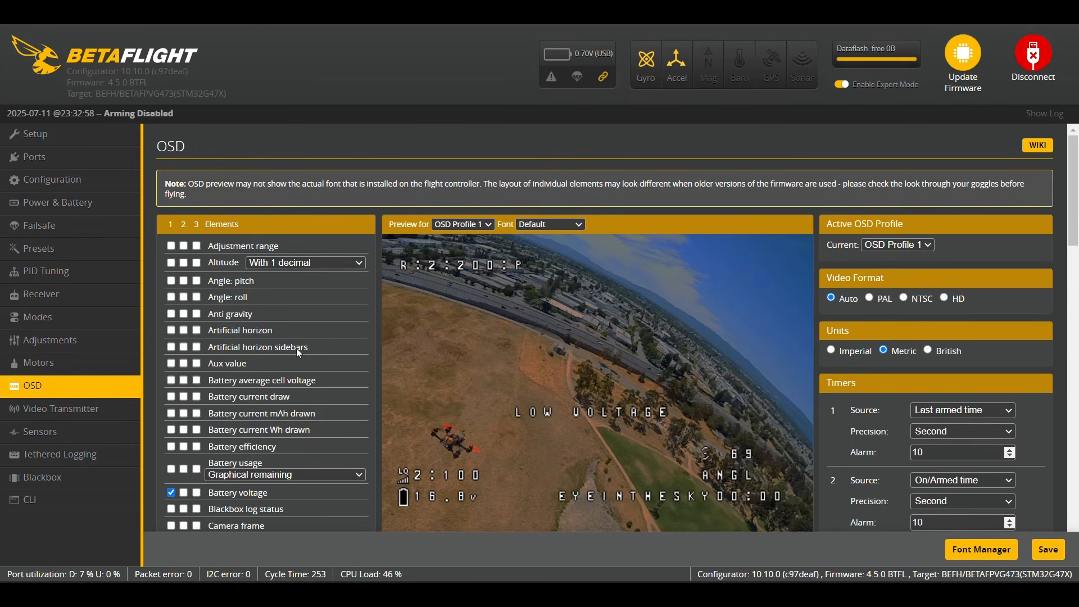
{"action": "scroll", "coordinate": [484, 333], "scroll_direction": "down", "scroll_amount": 1}
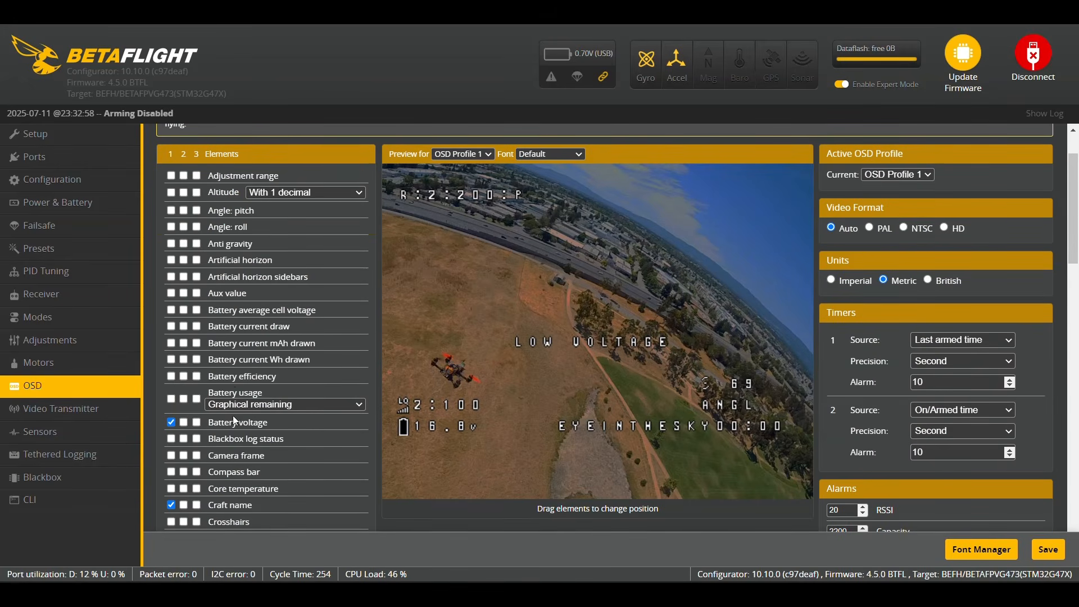
{"action": "scroll", "coordinate": [232, 430], "scroll_direction": "down", "scroll_amount": 2}
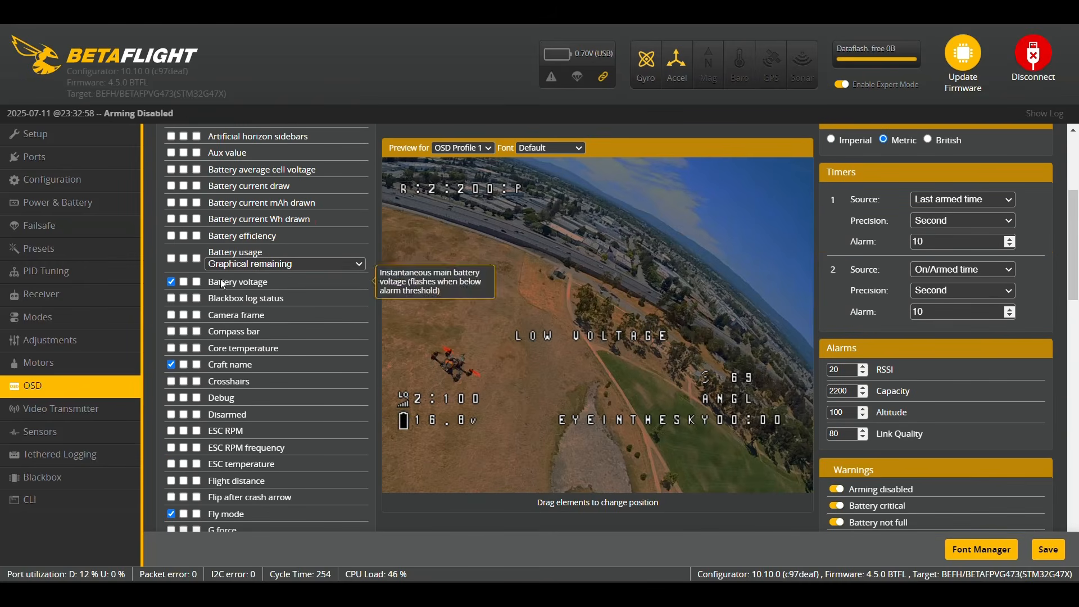
{"action": "scroll", "coordinate": [228, 437], "scroll_direction": "down", "scroll_amount": 2}
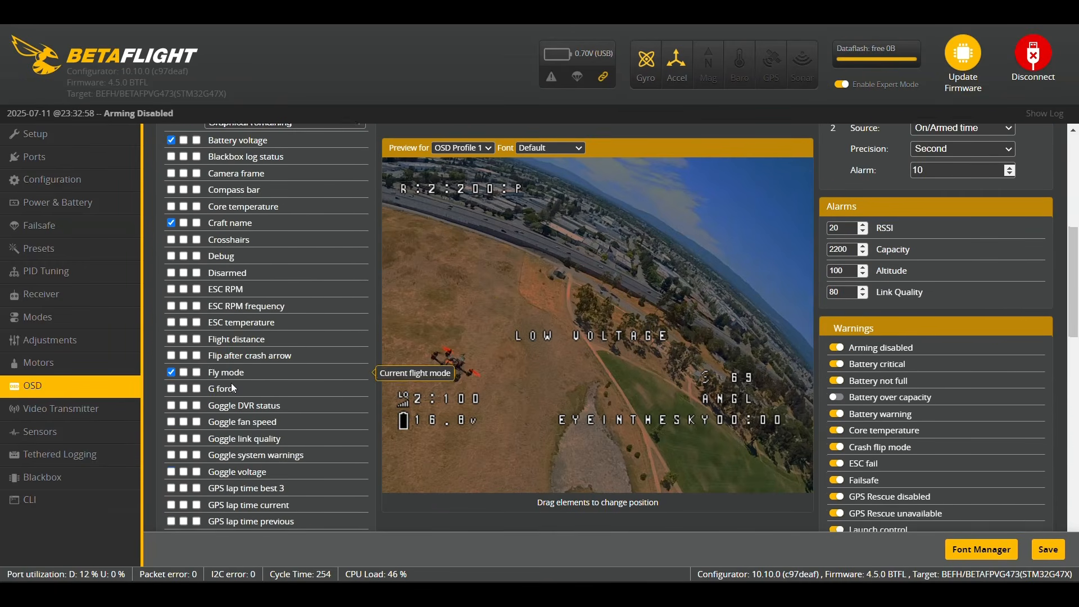
{"action": "scroll", "coordinate": [231, 385], "scroll_direction": "down", "scroll_amount": 4}
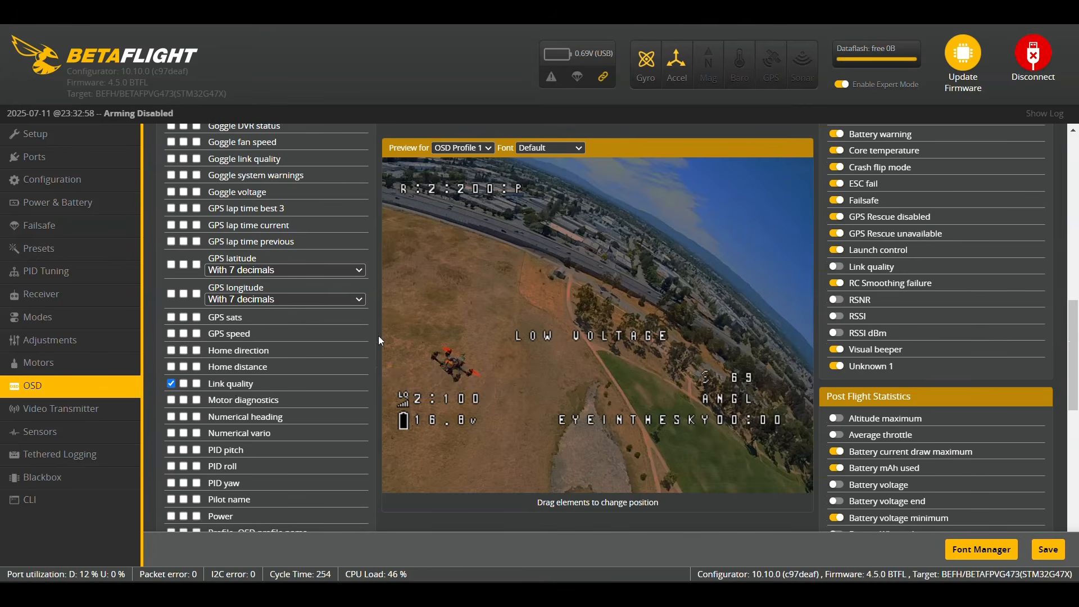
{"action": "scroll", "coordinate": [348, 369], "scroll_direction": "down", "scroll_amount": 1}
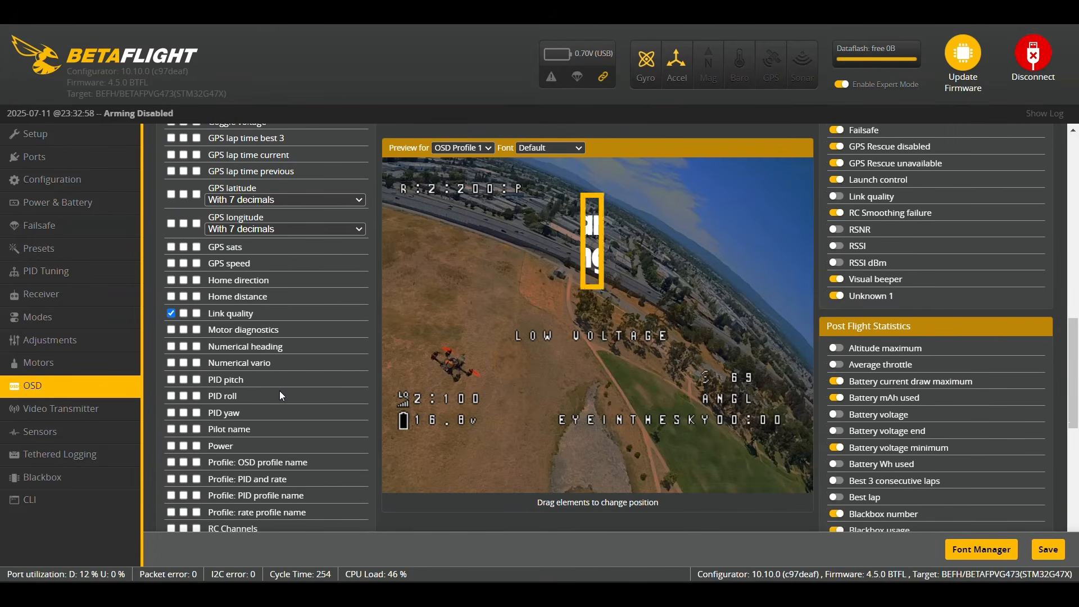
{"action": "scroll", "coordinate": [276, 392], "scroll_direction": "down", "scroll_amount": 6}
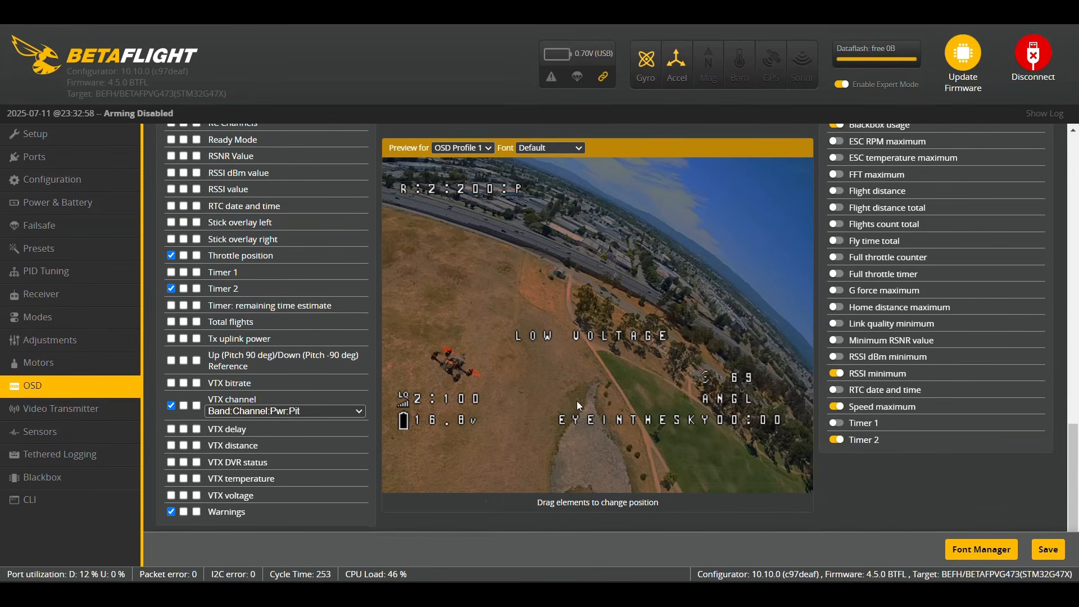
{"action": "left_click_drag", "start_coordinate": [579, 422], "coordinate": [499, 311]}
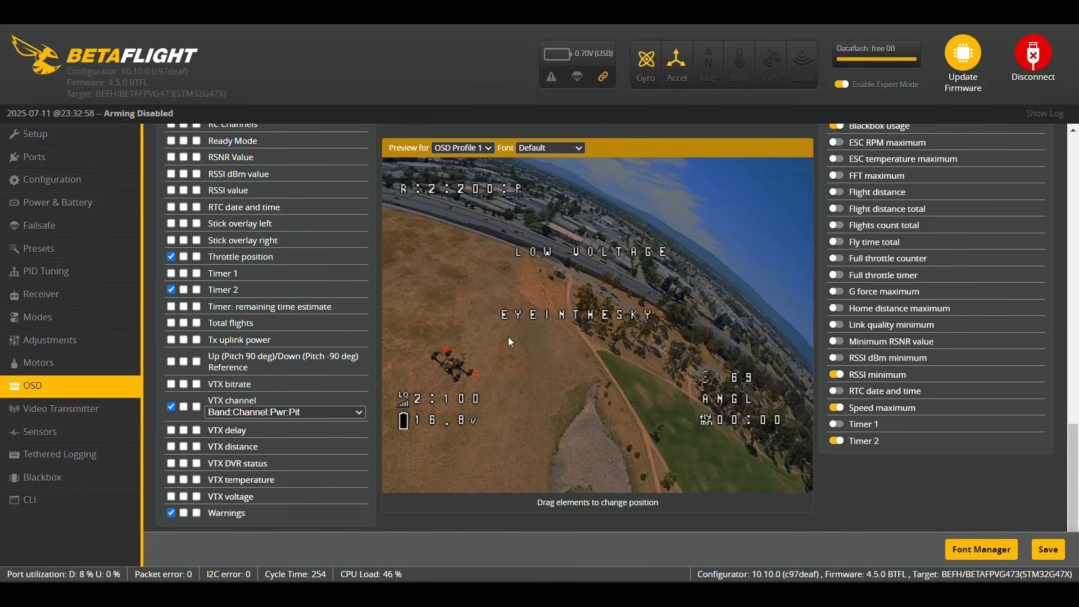
{"action": "scroll", "coordinate": [509, 336], "scroll_direction": "up", "scroll_amount": 2}
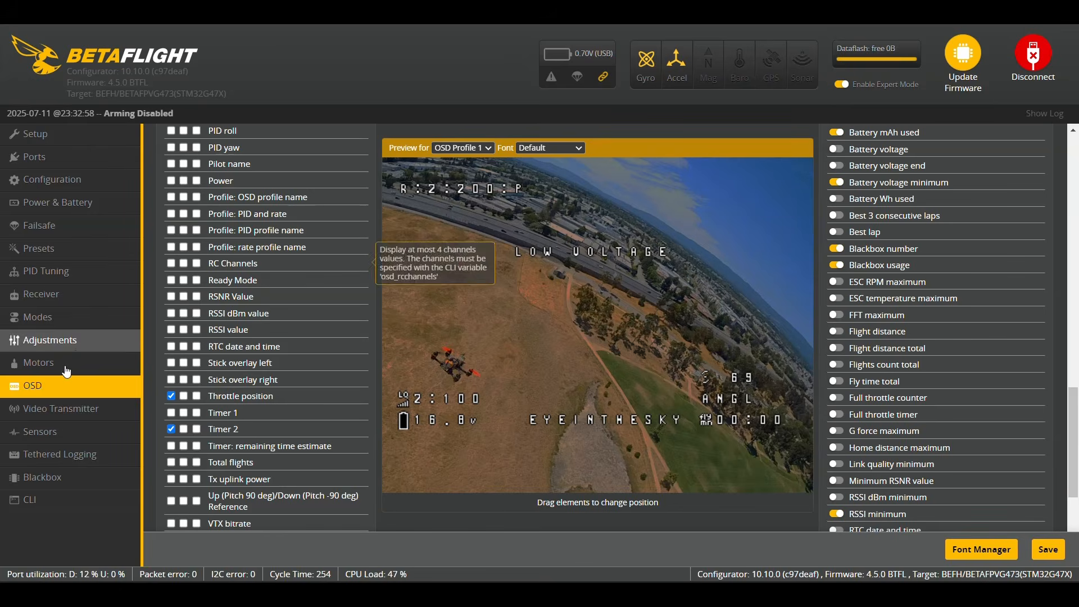
{"action": "left_click", "coordinate": [57, 410]}
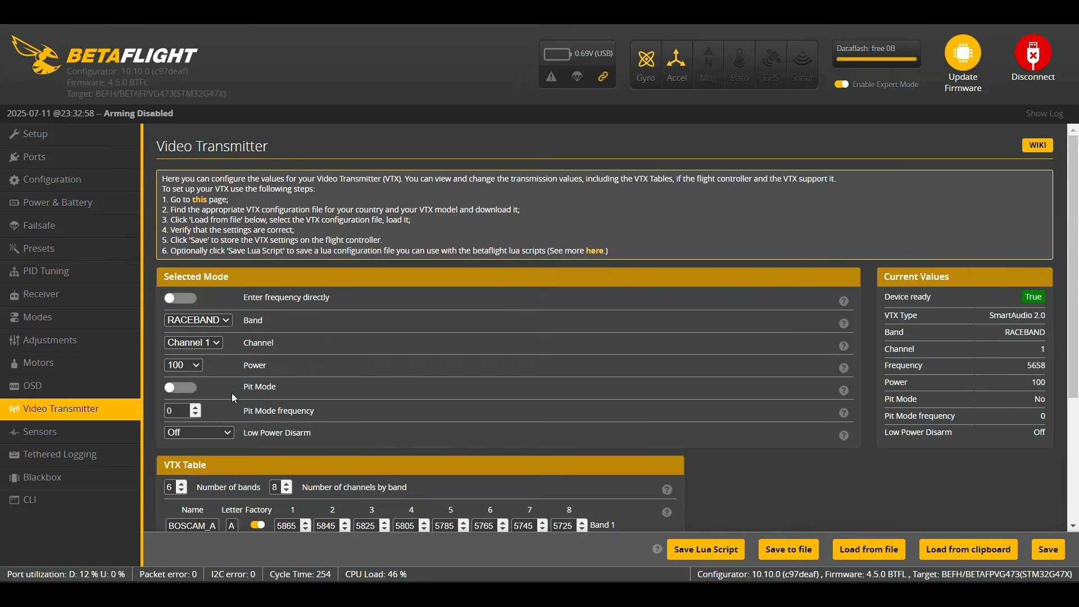
- Keep VTX power at 100, set Low Power Disarm to On, and save
{"action": "left_click", "coordinate": [197, 367]}
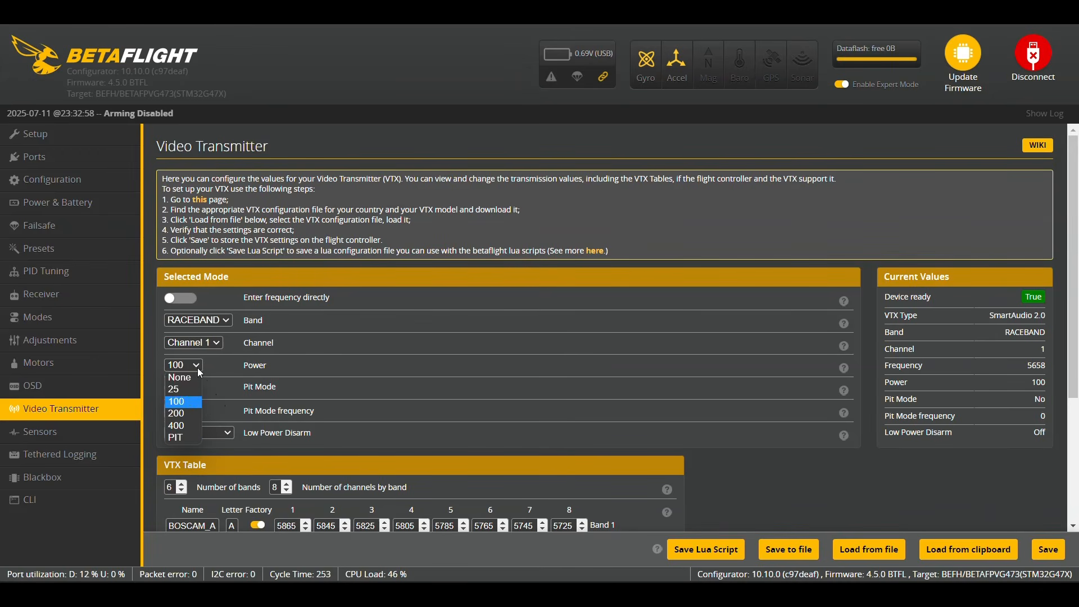
{"action": "left_click", "coordinate": [190, 403]}
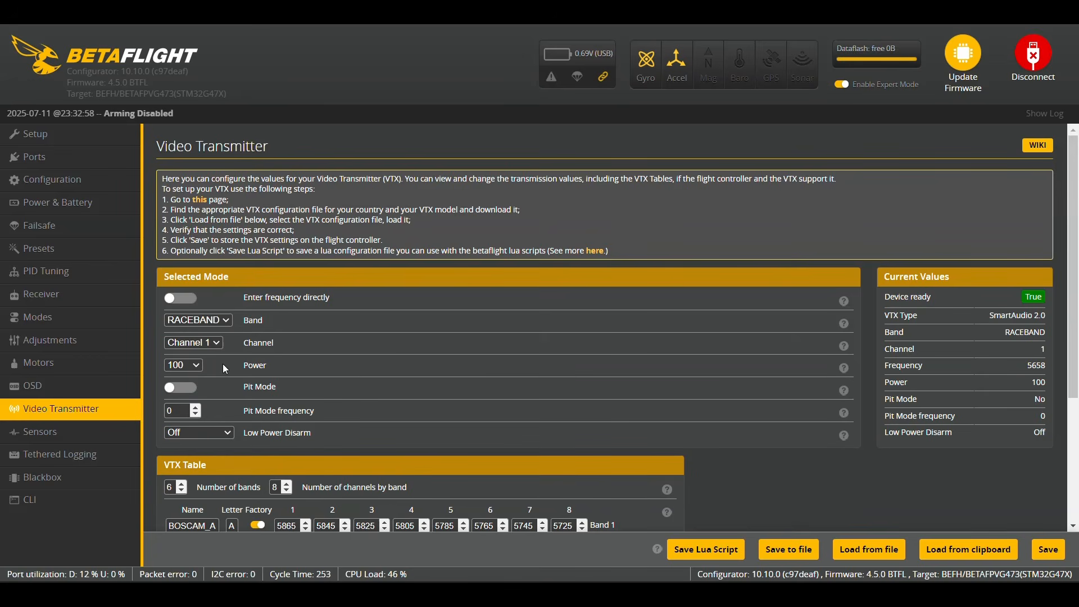
{"action": "left_click", "coordinate": [230, 433]}
{"action": "left_click", "coordinate": [209, 452]}
{"action": "left_click", "coordinate": [1050, 553]}
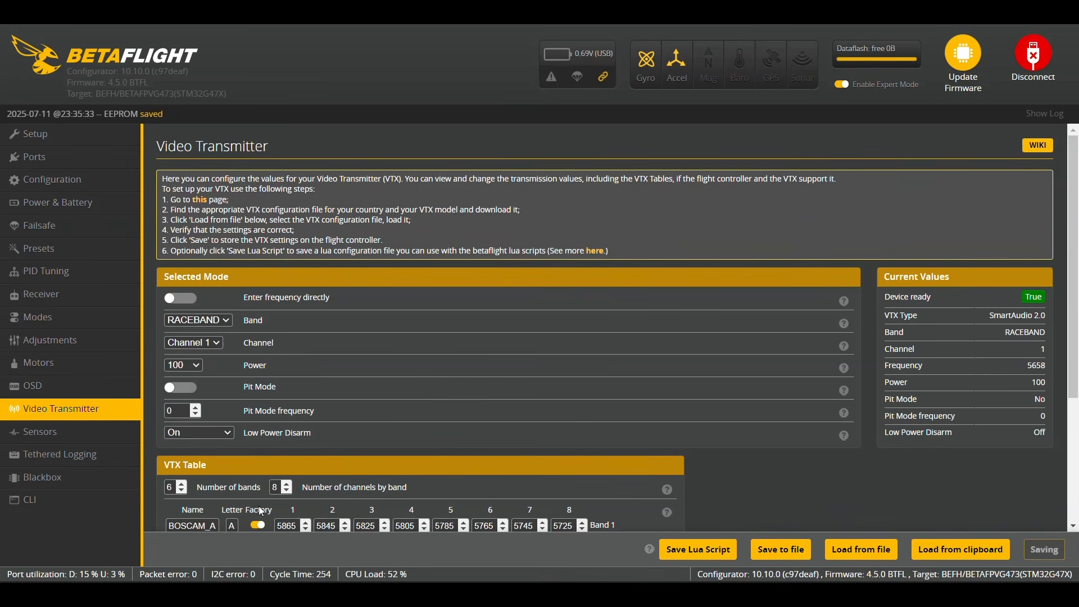
{"action": "left_click", "coordinate": [49, 506]}
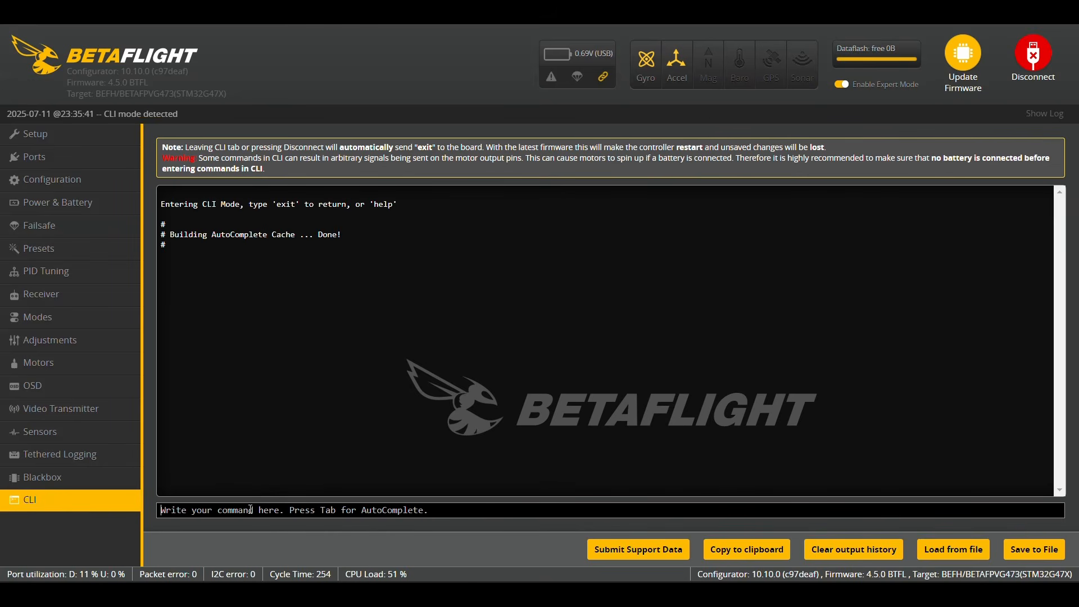
- Run 'set crash_recovery = ON' and 'save' in the CLI, then disconnect
{"action": "type", "text": "se"}
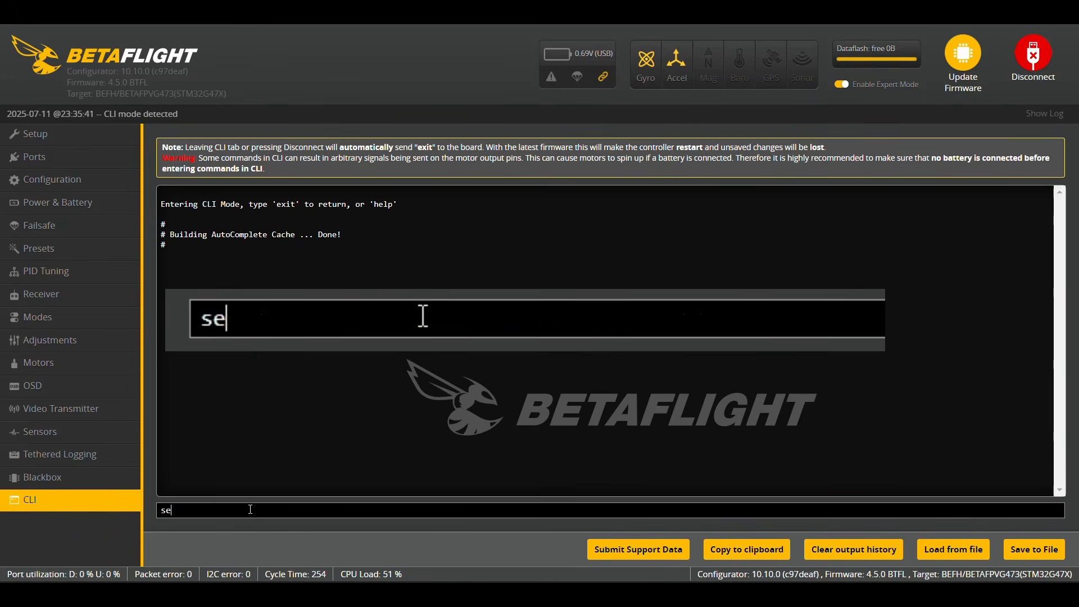
{"action": "type", "text": "t crash"}
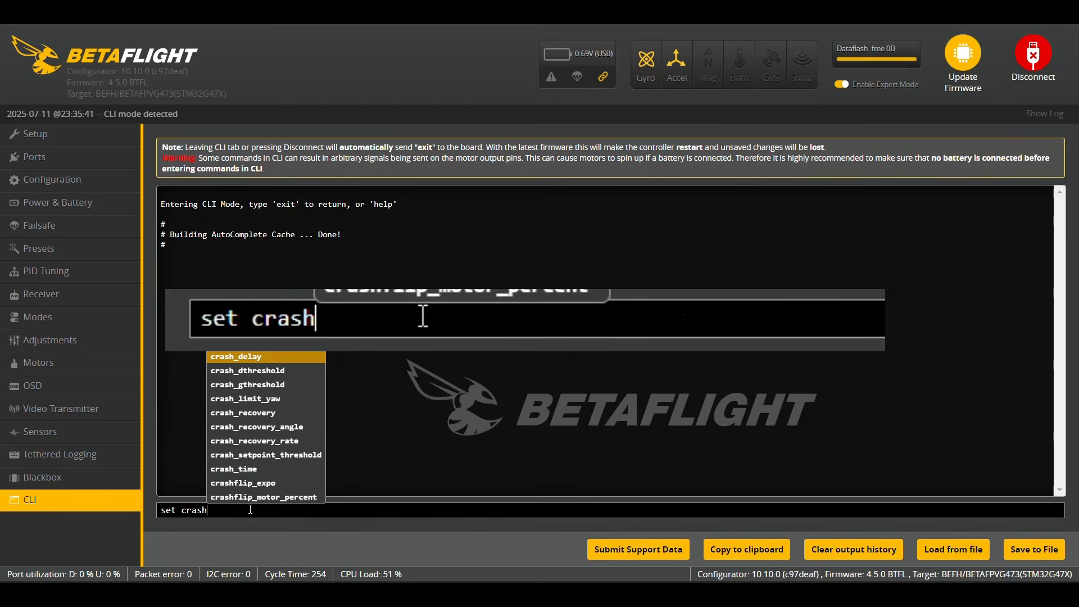
{"action": "type", "text": "_recovery"}
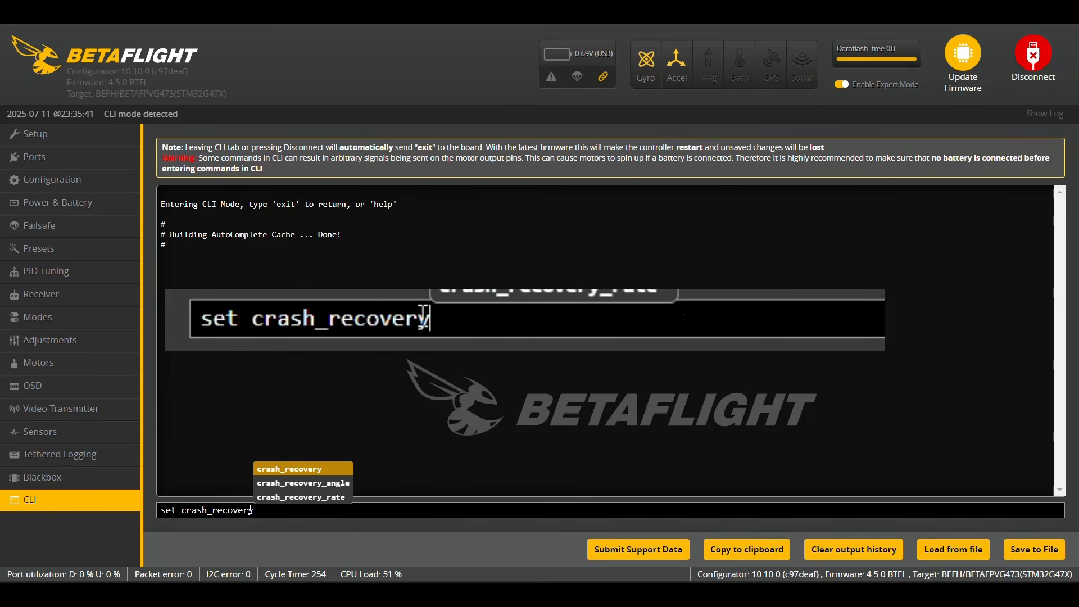
{"action": "type", "text": " = ON"}
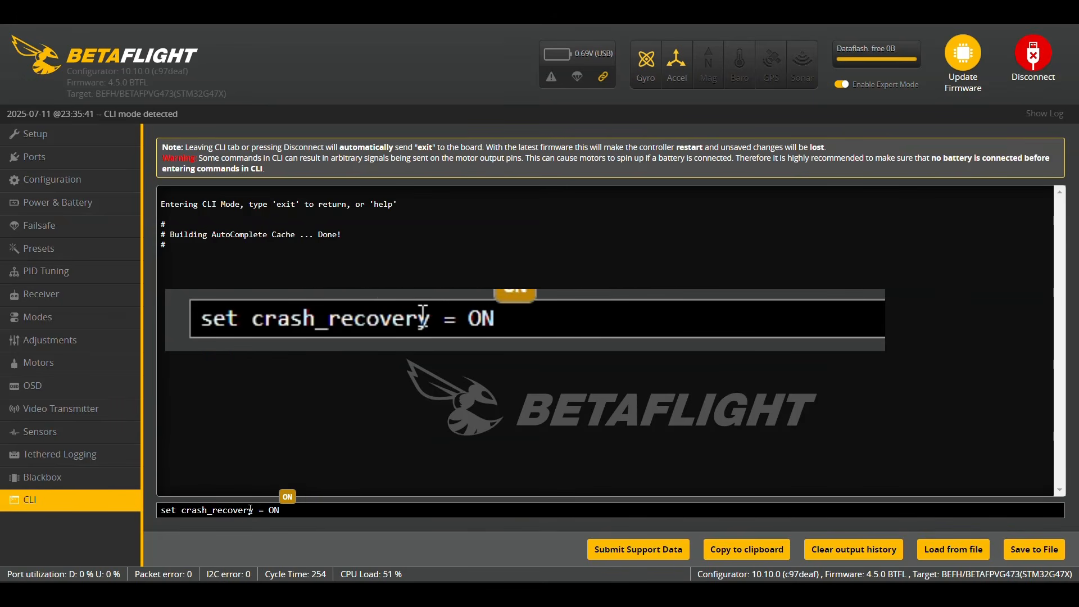
{"action": "key", "text": "Return"}
{"action": "type", "text": "save"}
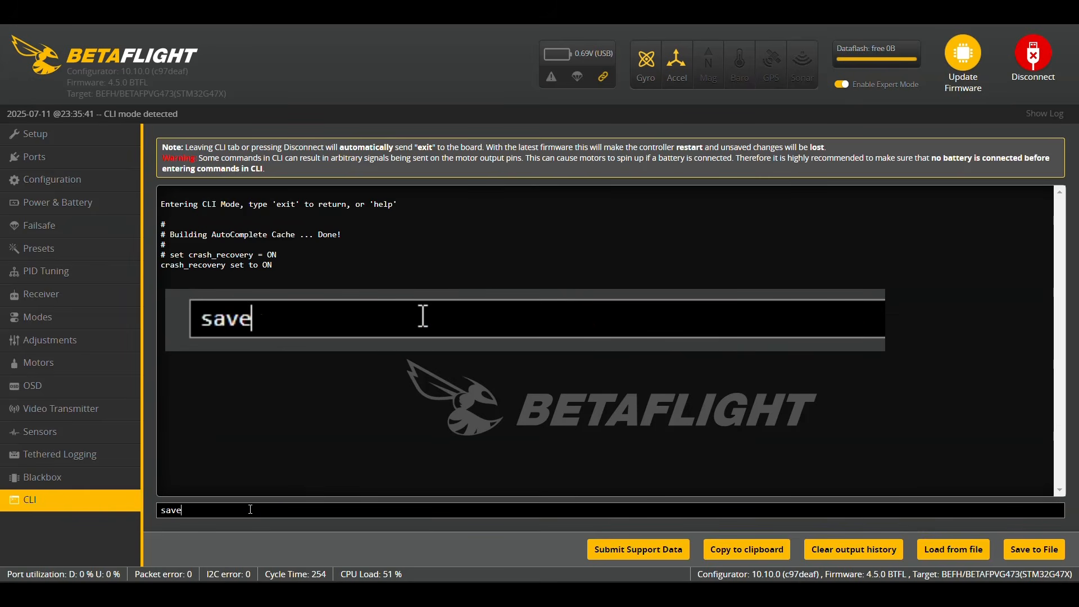
{"action": "key", "text": "Return"}
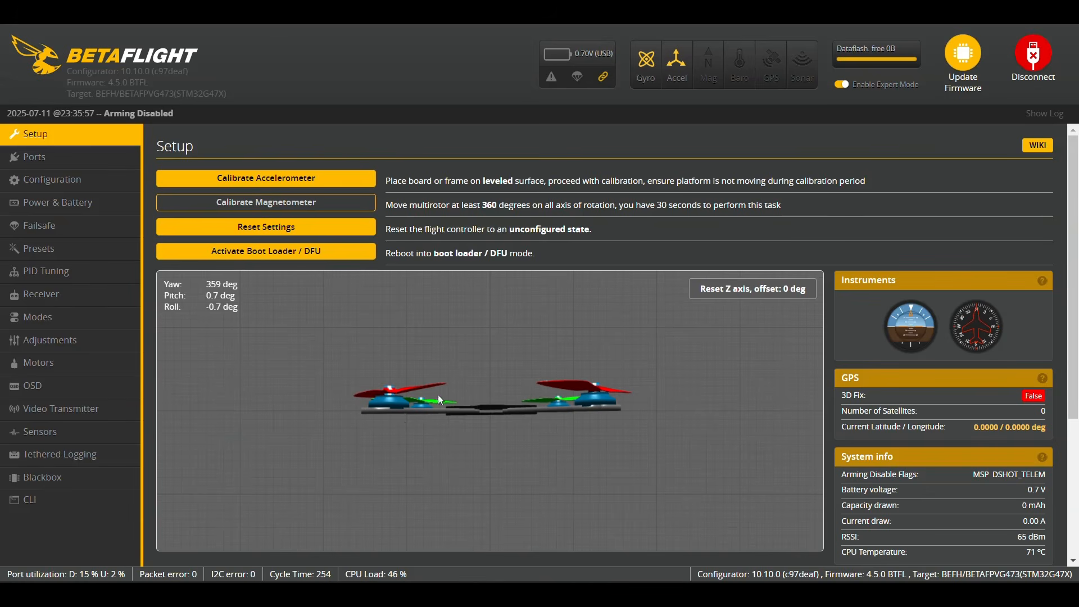
{"action": "left_click", "coordinate": [1041, 57]}
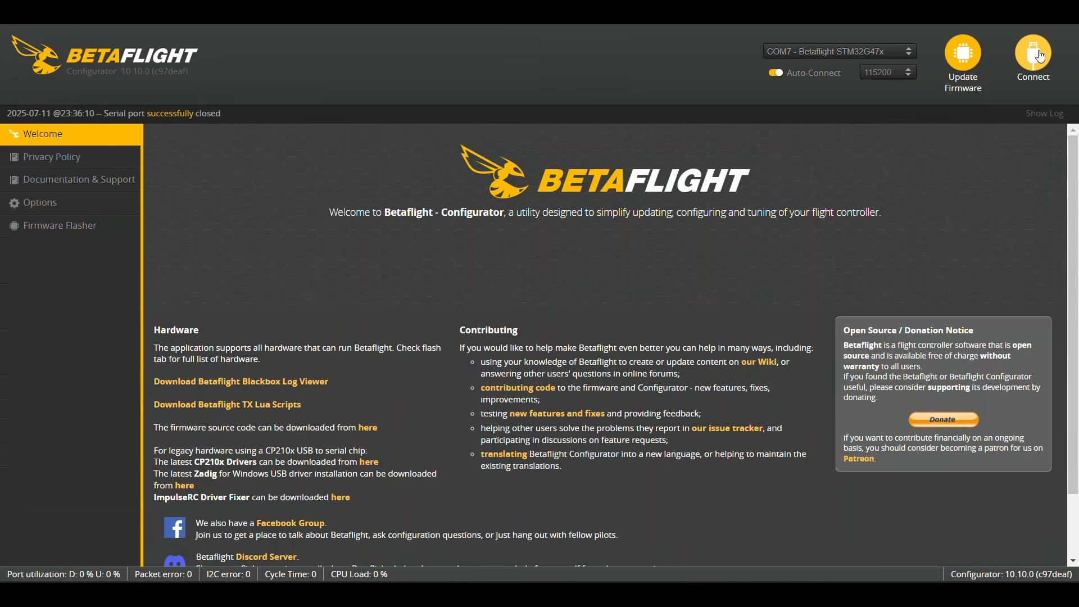